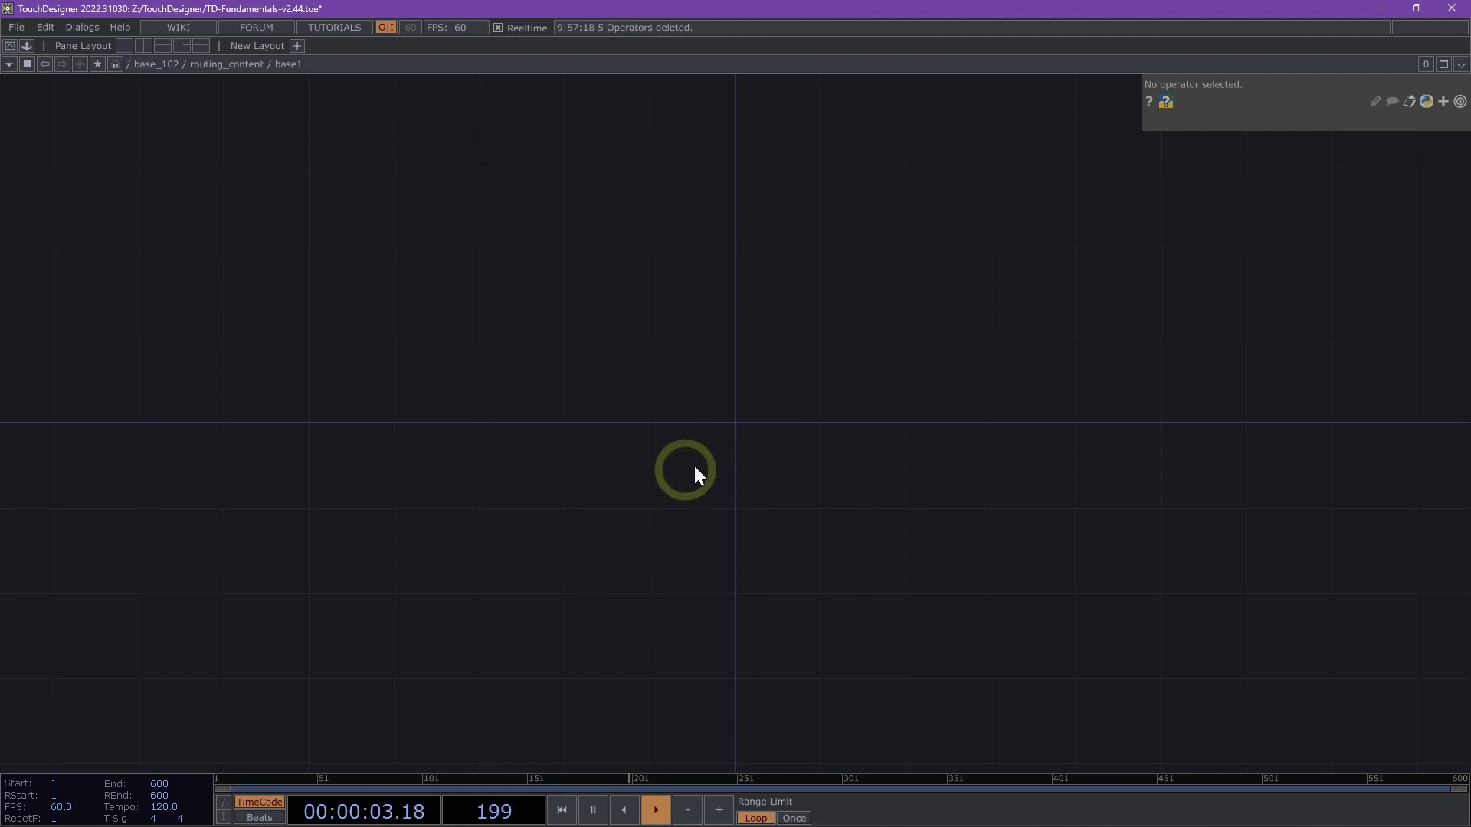
# Pan and zoom the empty base1 network to make room for new operators
pyautogui.moveTo(784, 411); pyautogui.dragTo(536, 403)
pyautogui.scroll(3, 555, 395)
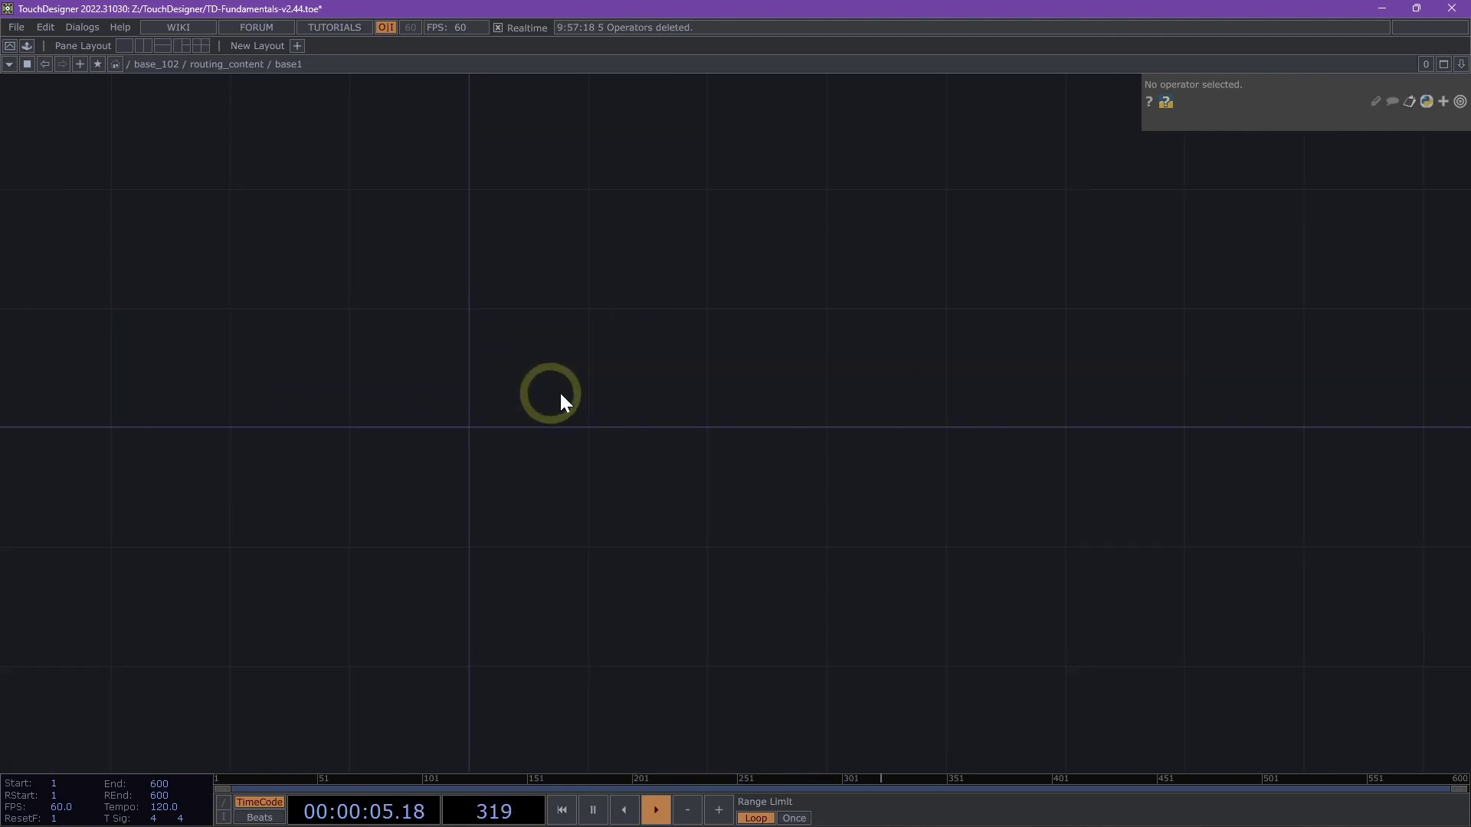
# Create a Movie File In TOP, moviefilein1, showing the banana in base1
pyautogui.press('Tab')
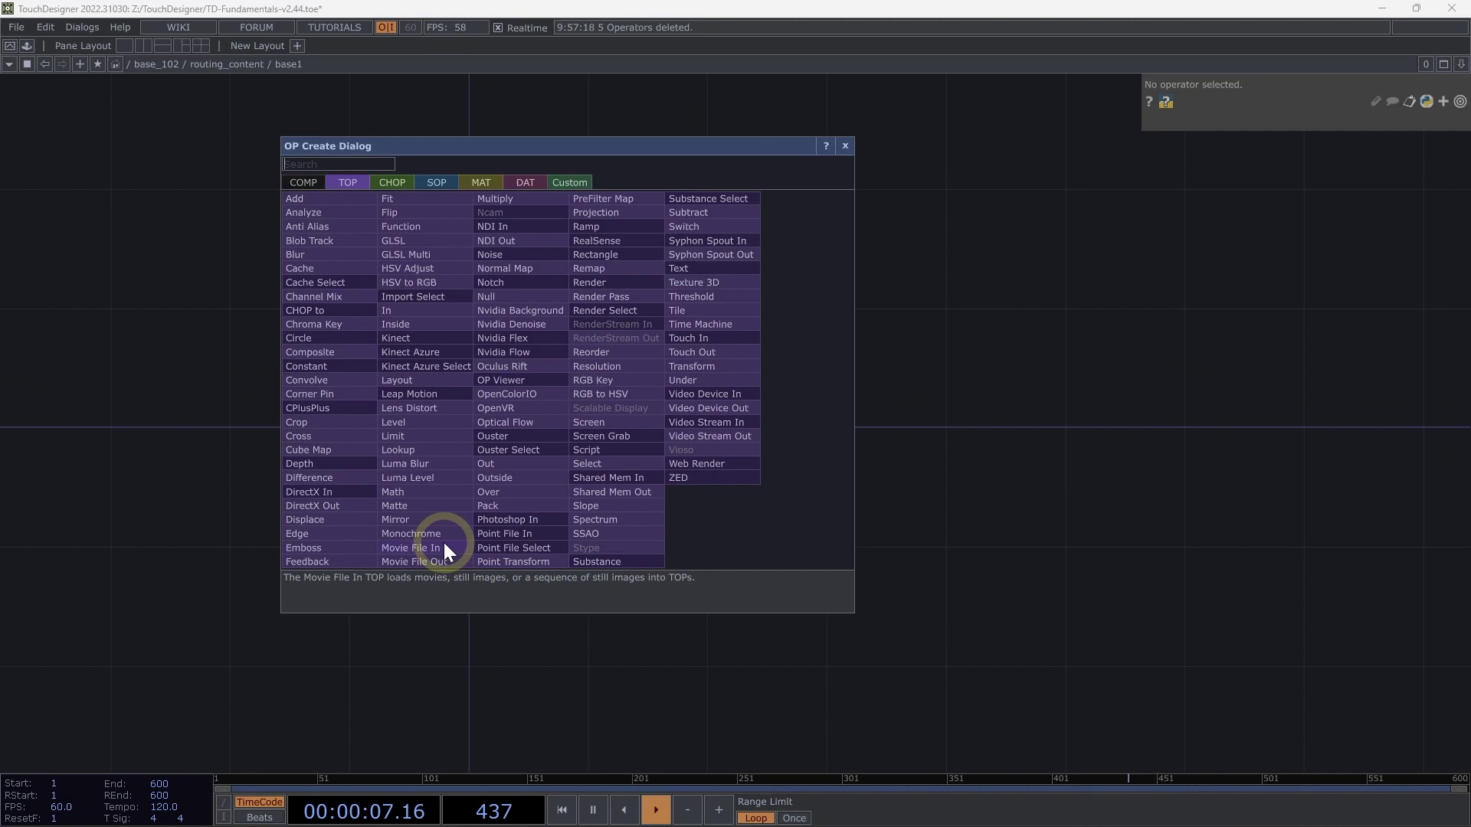
pyautogui.click(443, 541)
pyautogui.click(538, 373)
pyautogui.moveTo(551, 575); pyautogui.dragTo(451, 468)
# Duplicate moviefilein1 twice with Ctrl+C/Ctrl+V to make moviefilein2 and moviefilein3
pyautogui.hotkey('ctrl', 'c')
pyautogui.hotkey('ctrl', 'v')
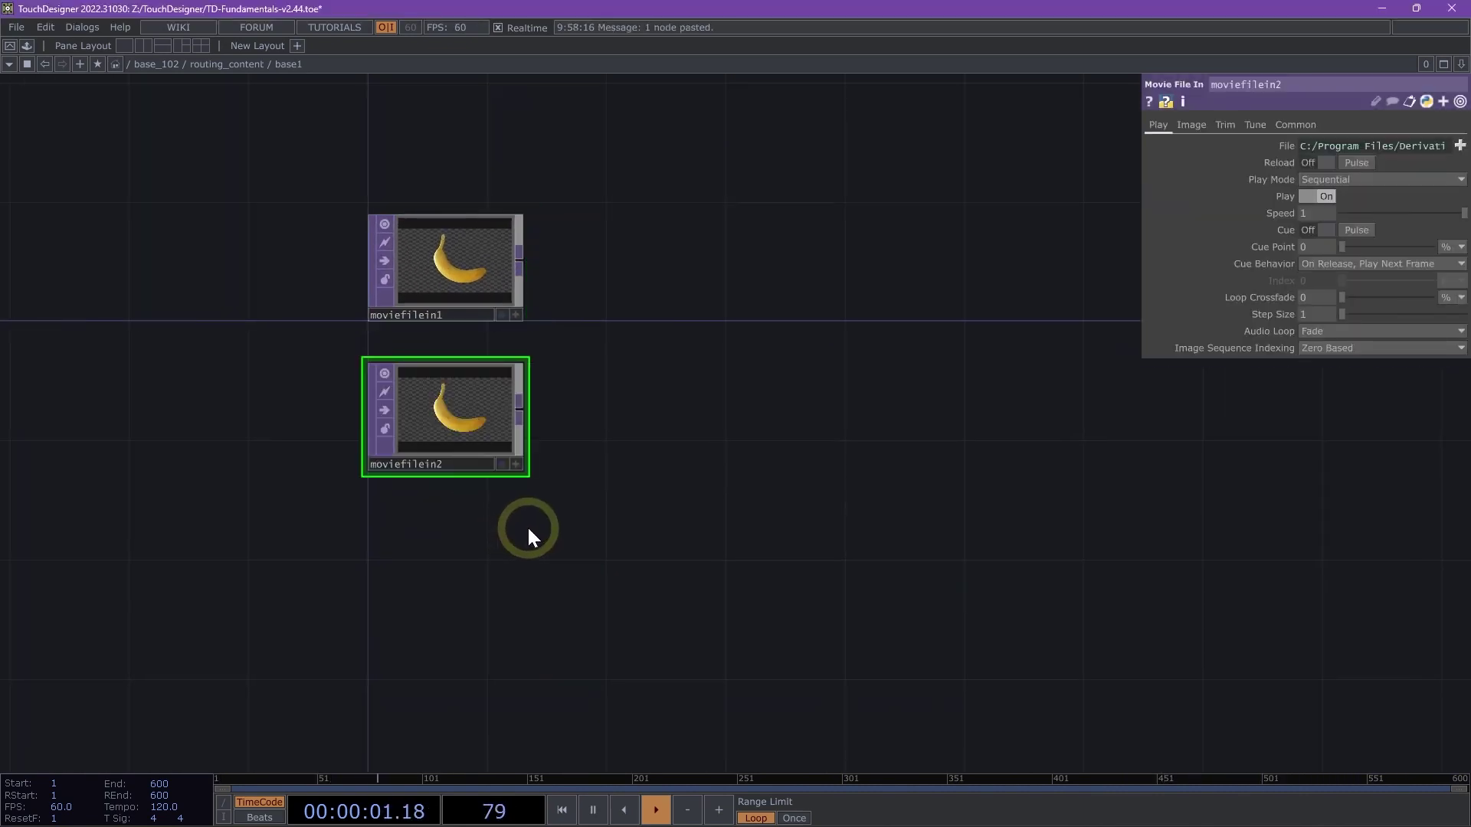
pyautogui.hotkey('ctrl', 'v')
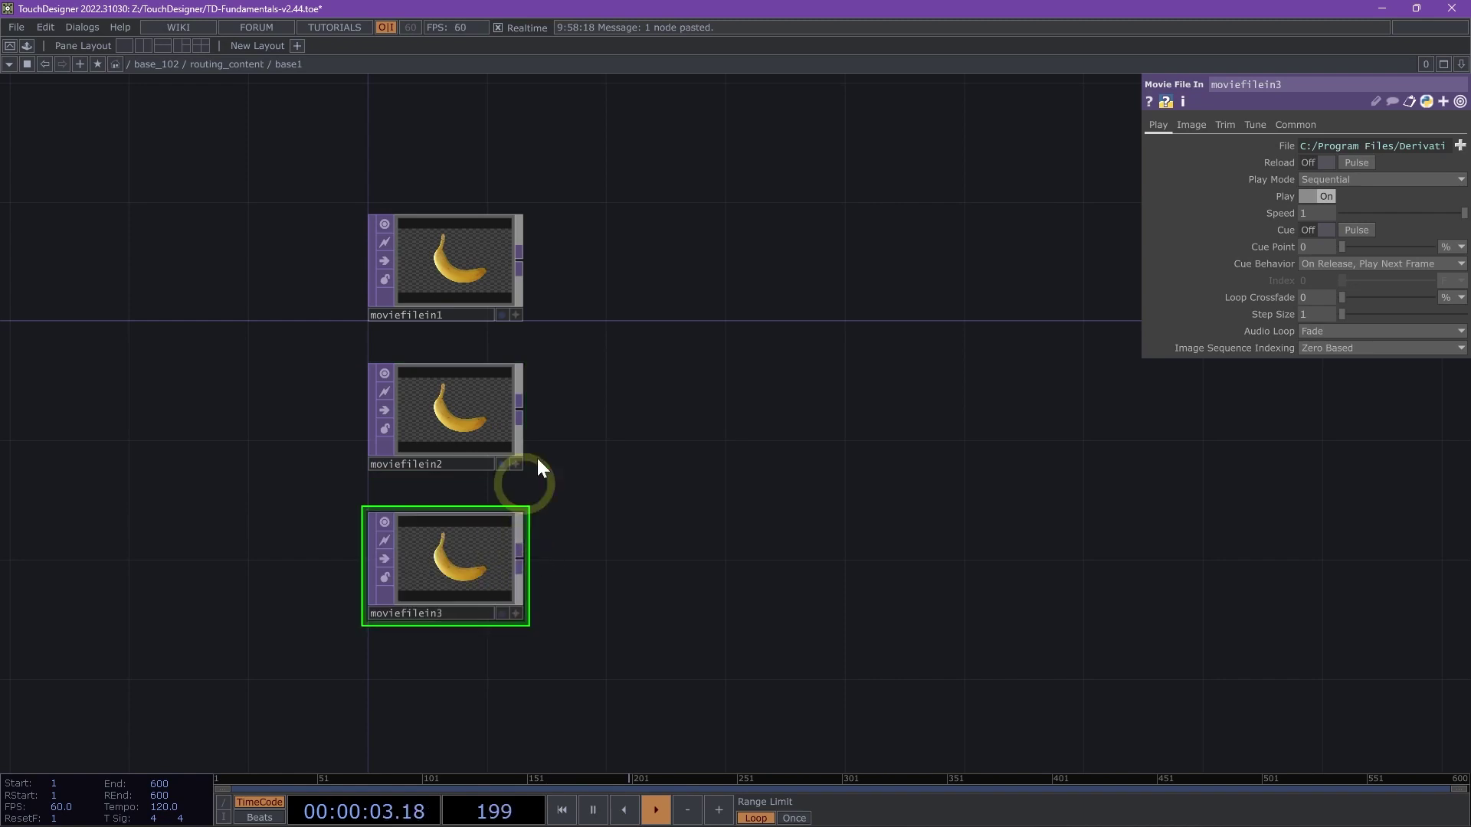
pyautogui.scroll(3, 549, 426)
pyautogui.moveTo(610, 422); pyautogui.dragTo(509, 438)
pyautogui.click(328, 420)
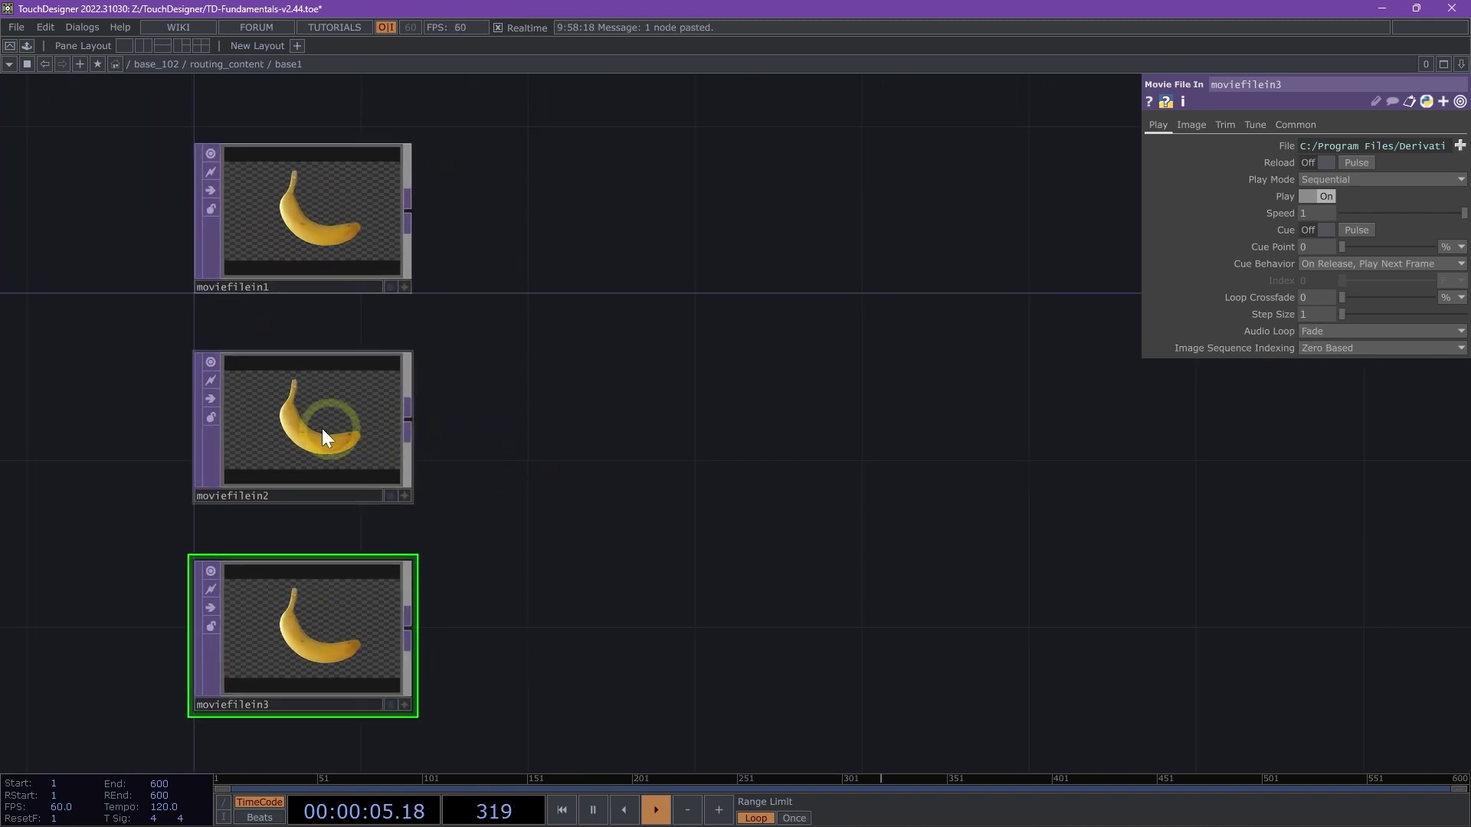
pyautogui.click(529, 418)
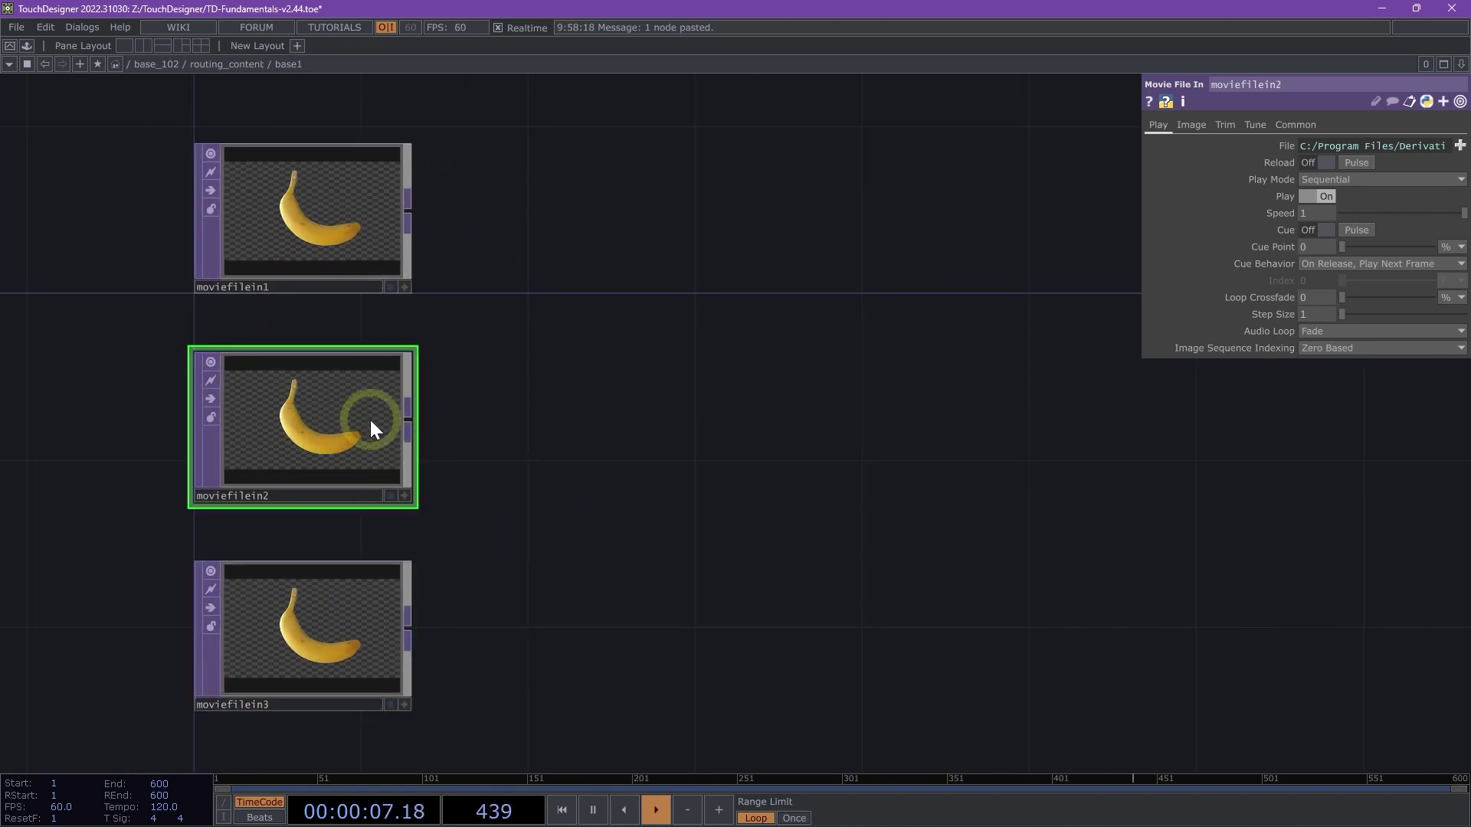
# Load Smiley.tif into moviefilein2's File parameter
pyautogui.click(1460, 145)
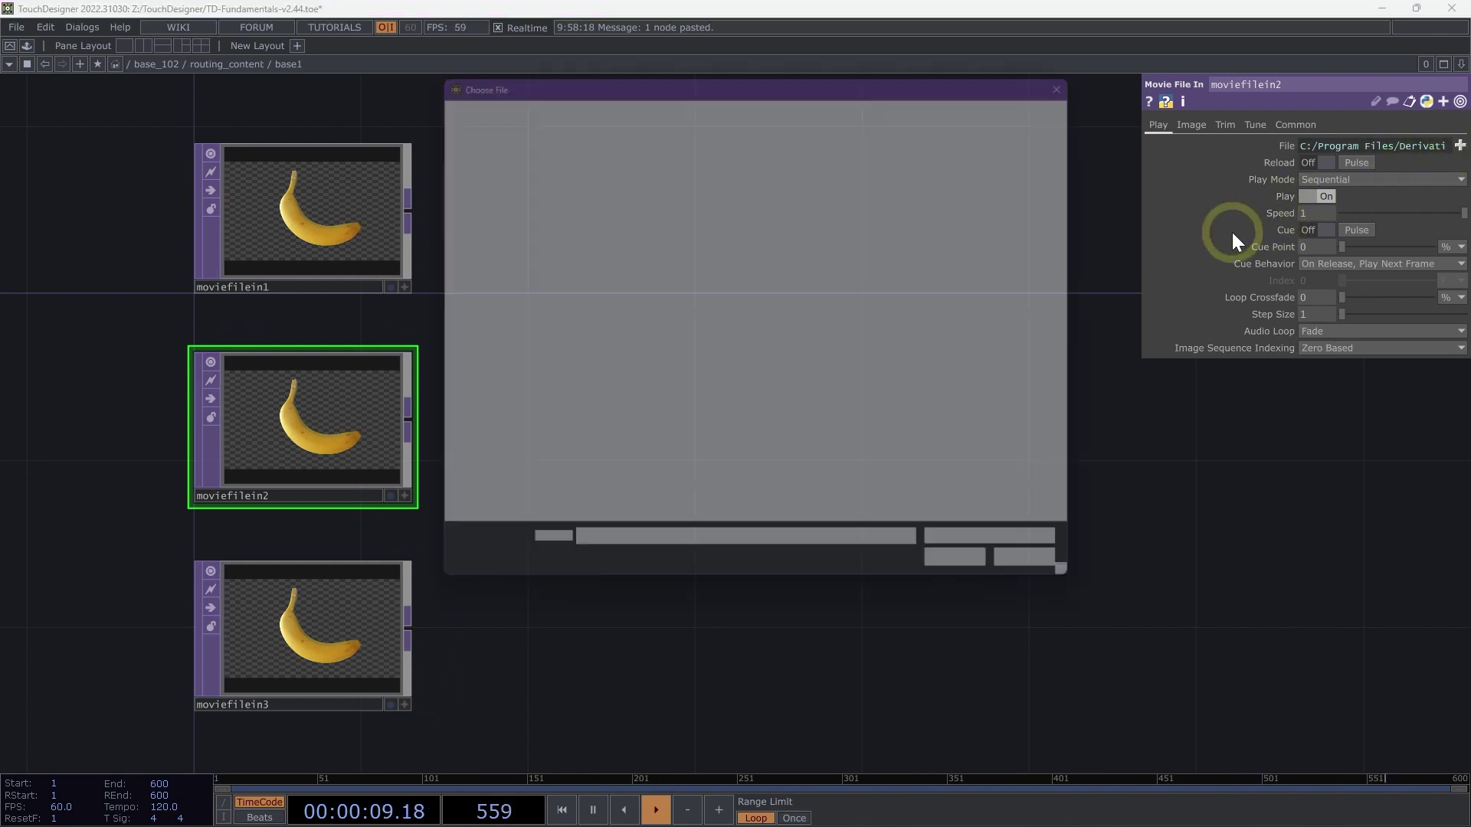
pyautogui.click(471, 502)
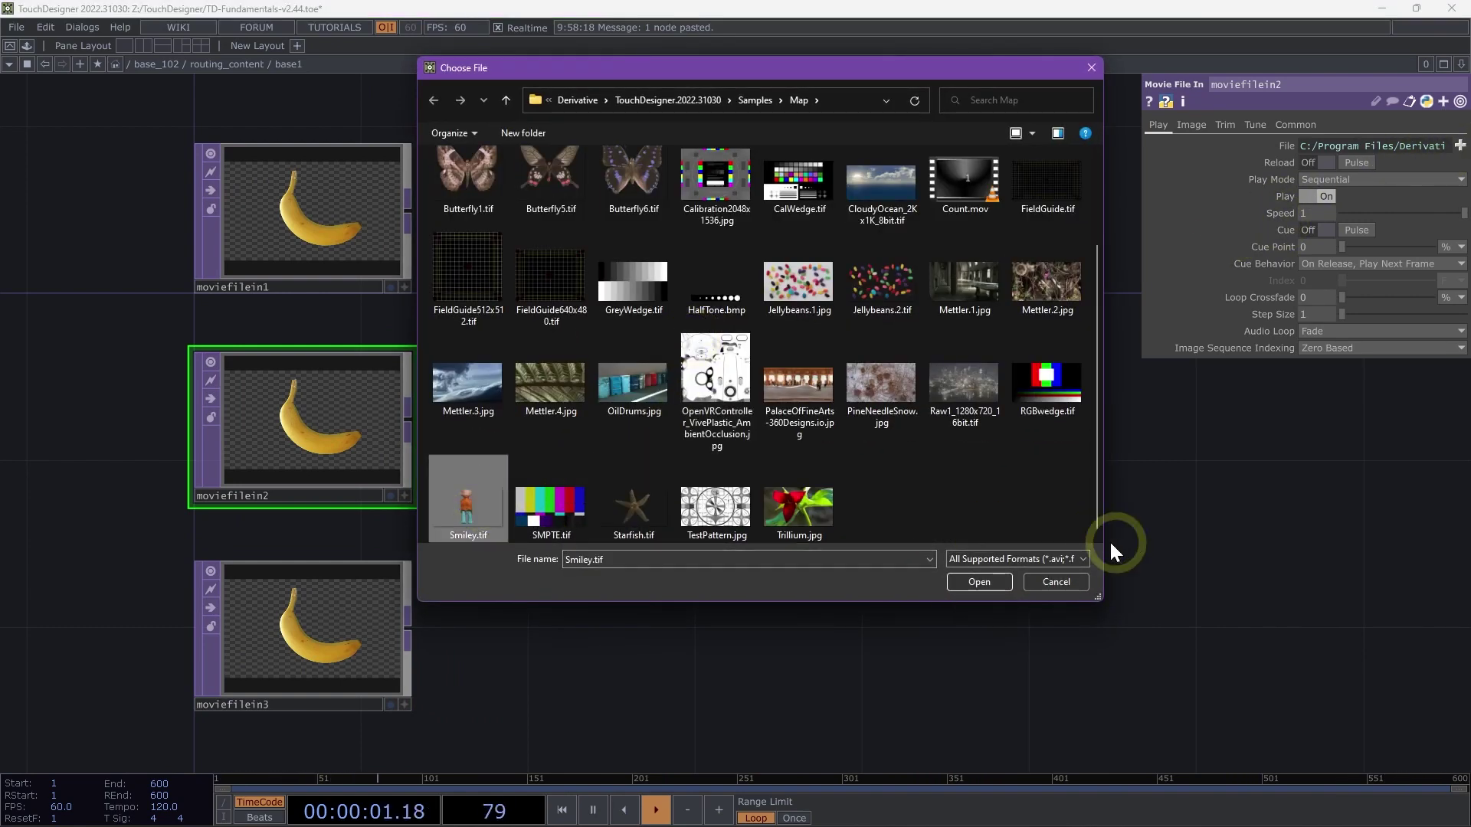
pyautogui.click(972, 578)
# Load Starfish.tif into moviefilein3's File parameter
pyautogui.click(258, 618)
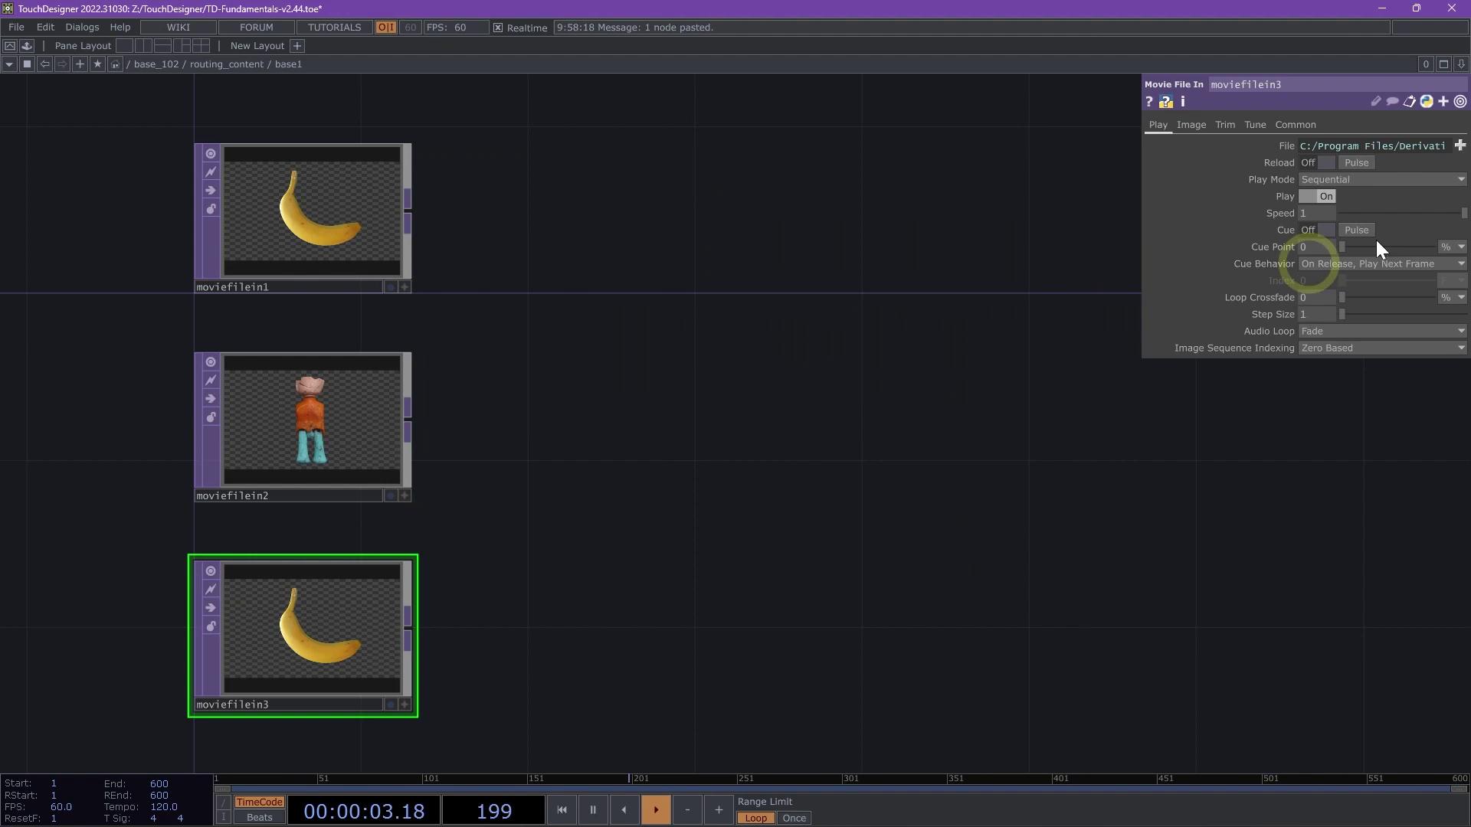
pyautogui.click(1460, 145)
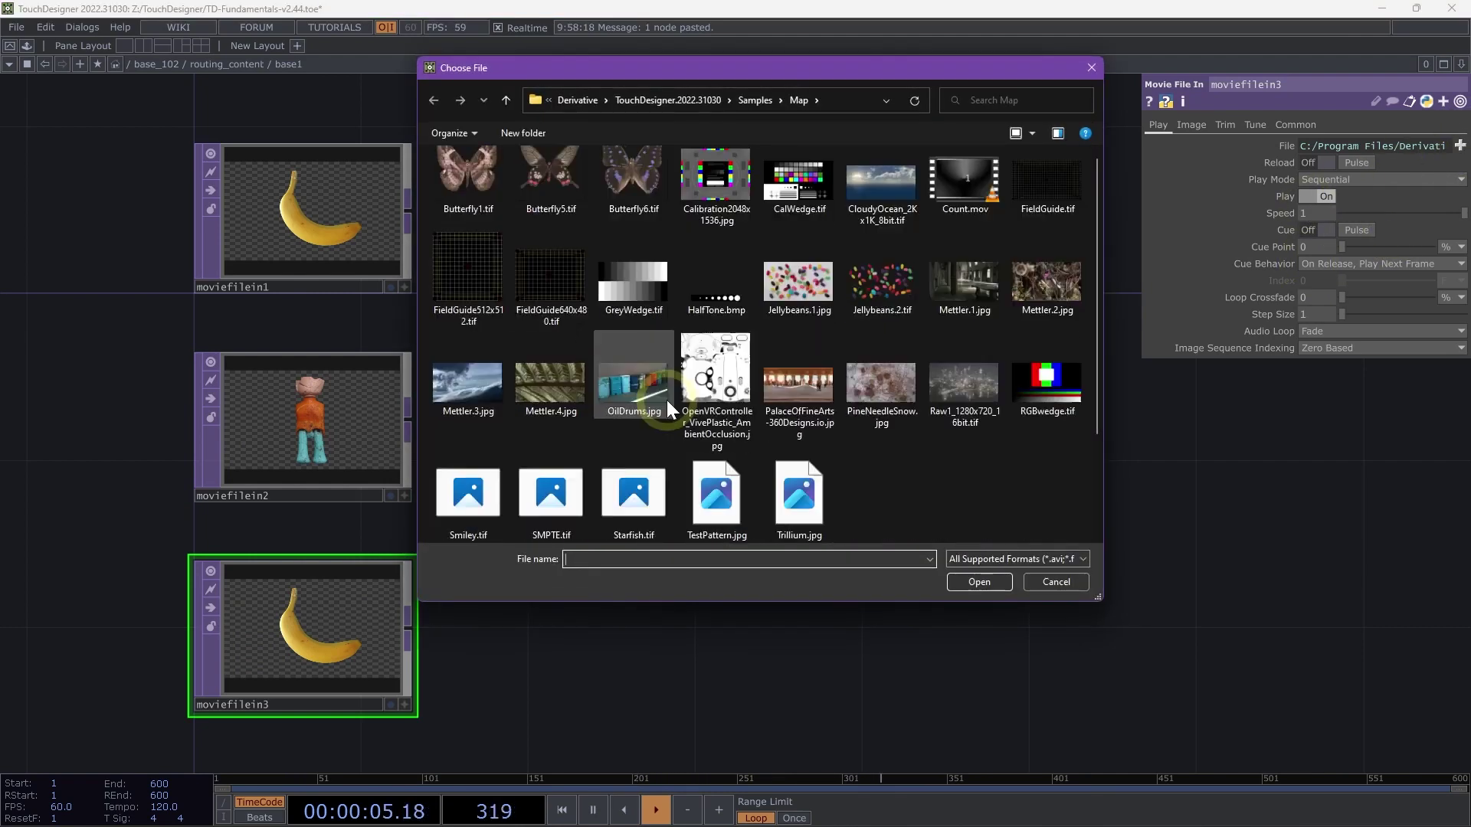
pyautogui.click(613, 490)
pyautogui.click(967, 579)
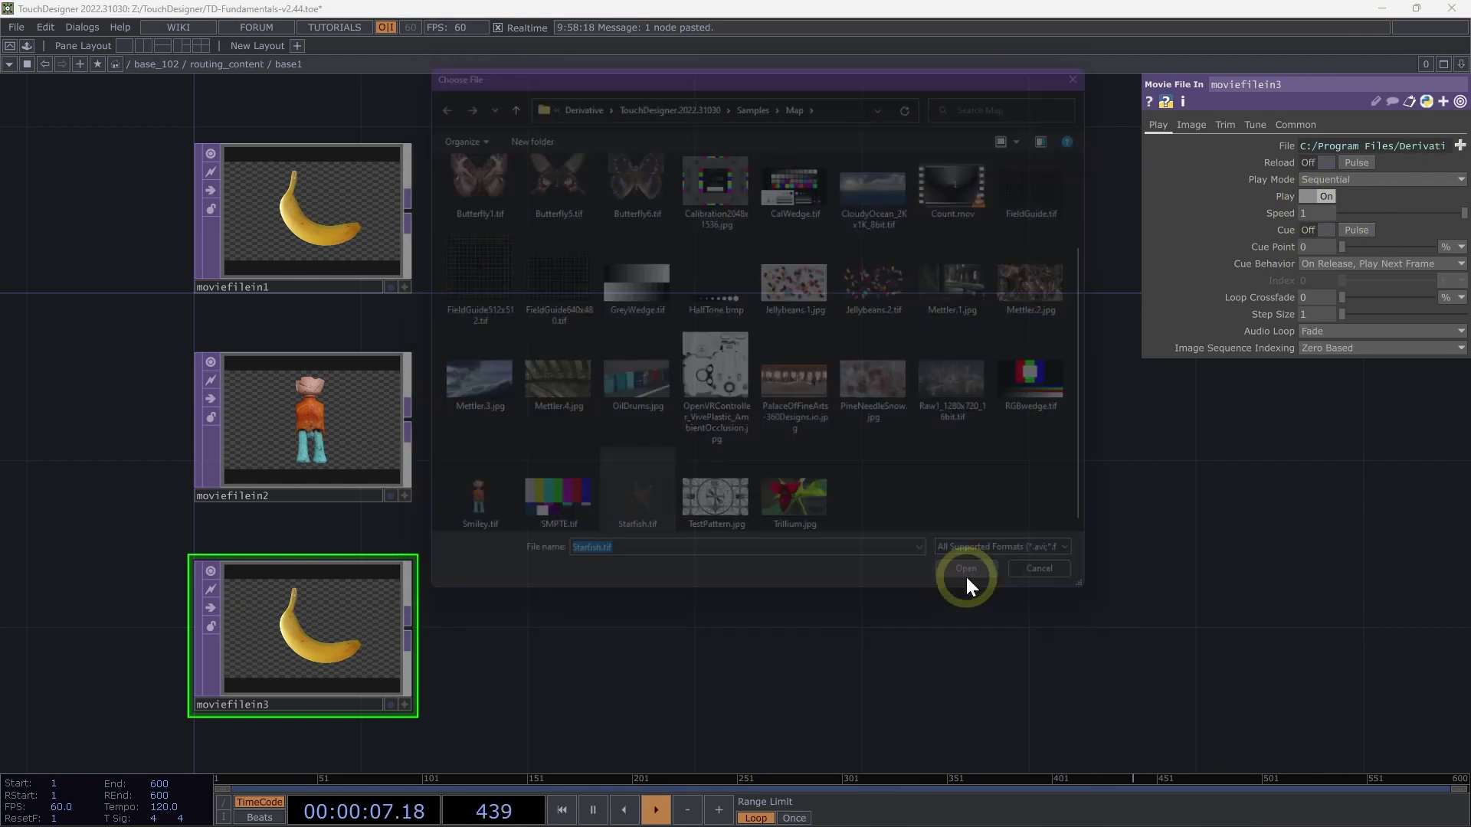
pyautogui.moveTo(836, 601); pyautogui.dragTo(804, 583)
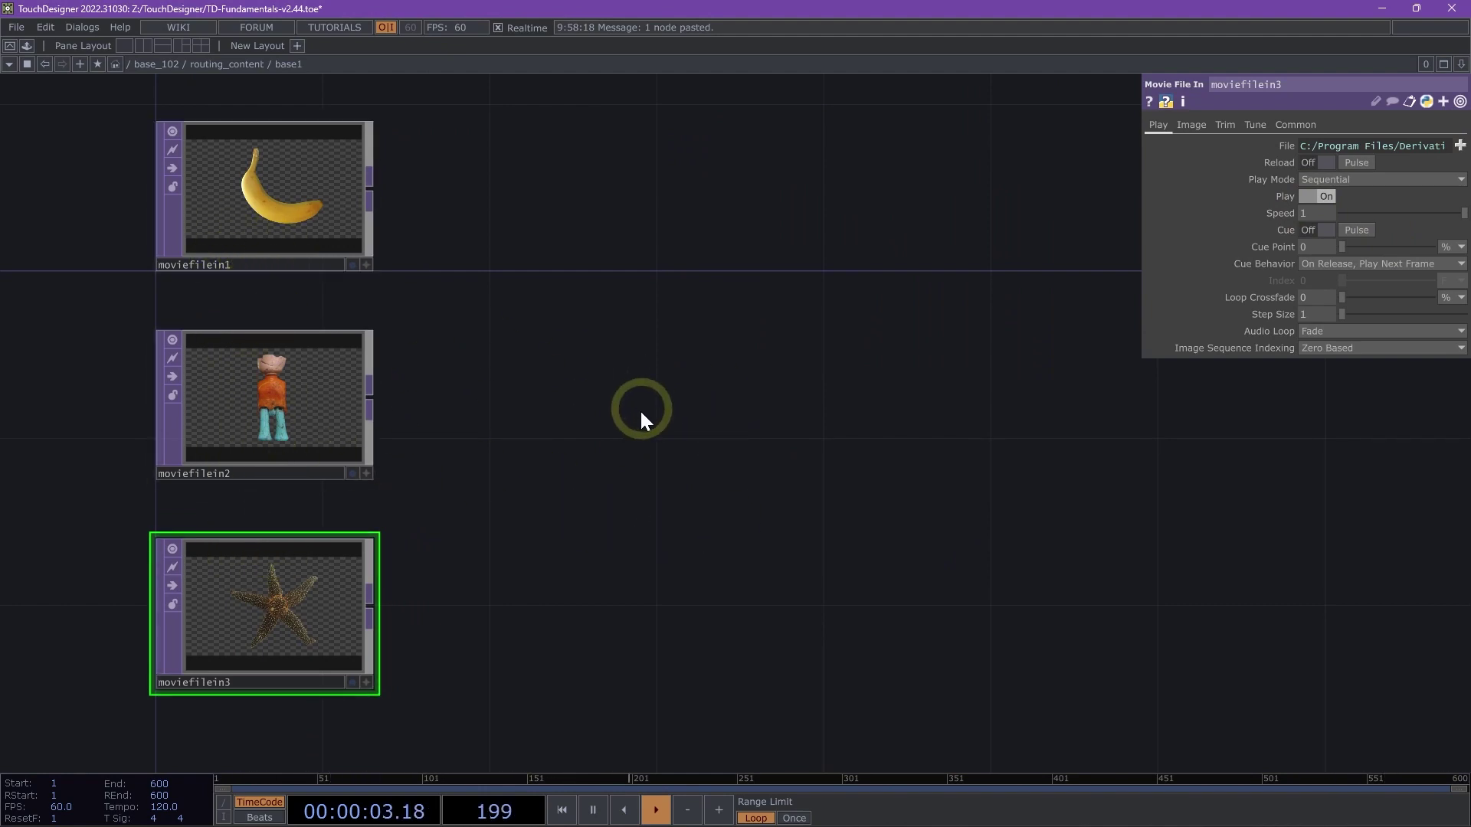
# Add a Switch TOP, switch1, to the right of the image nodes
pyautogui.press('Tab')
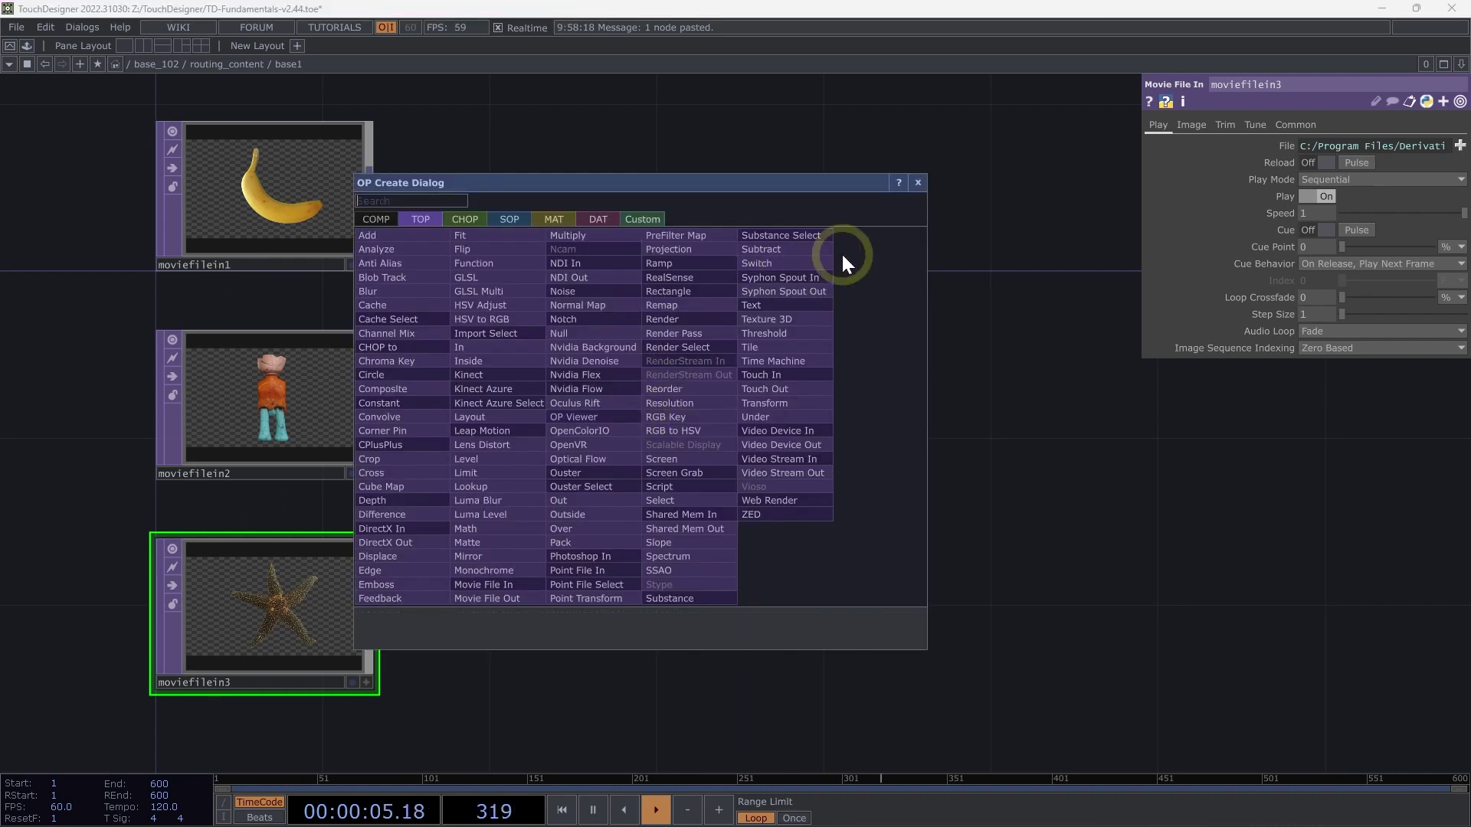
pyautogui.click(820, 262)
pyautogui.click(739, 393)
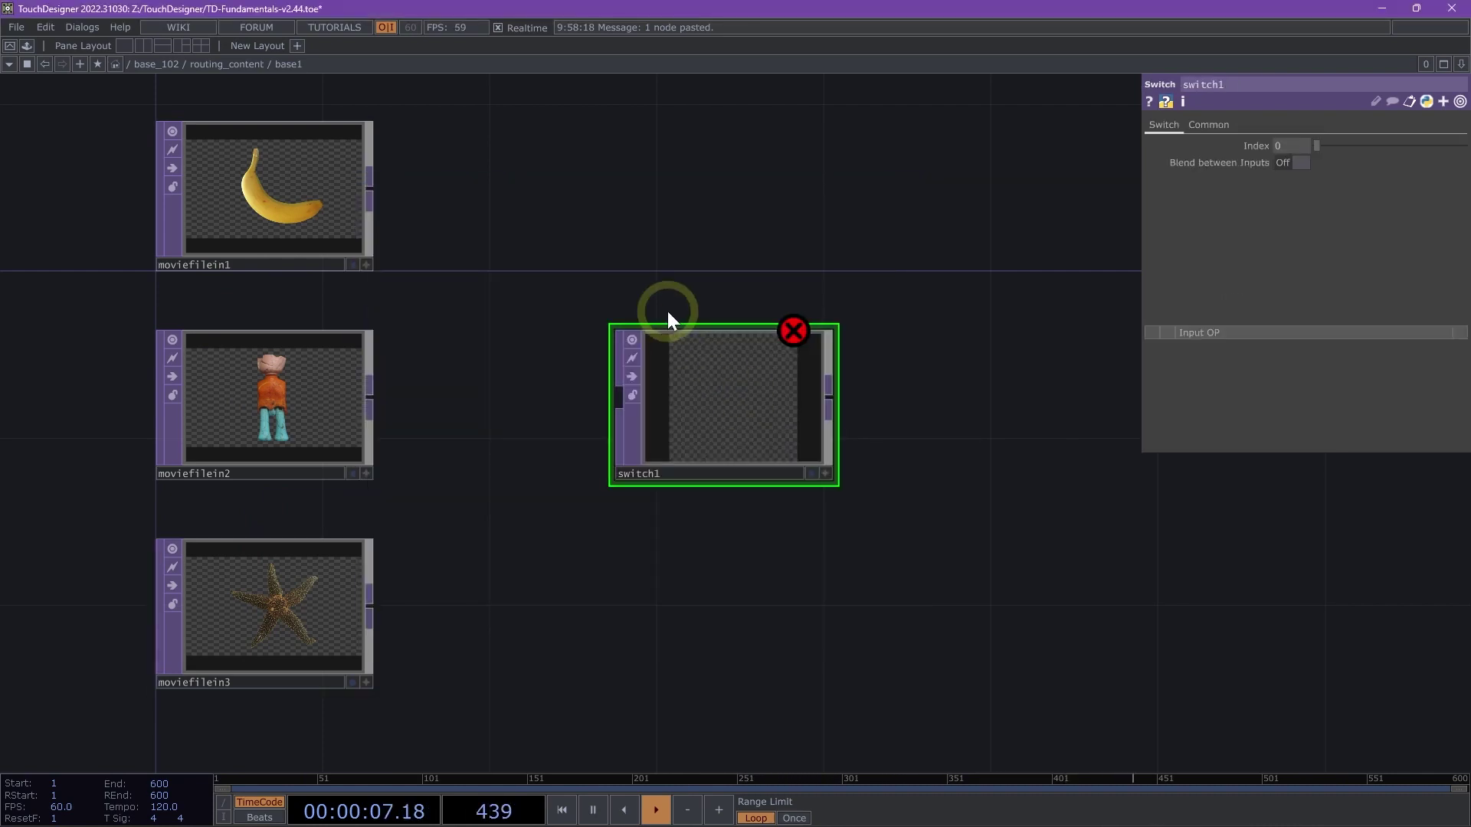
pyautogui.moveTo(536, 337); pyautogui.dragTo(675, 340)
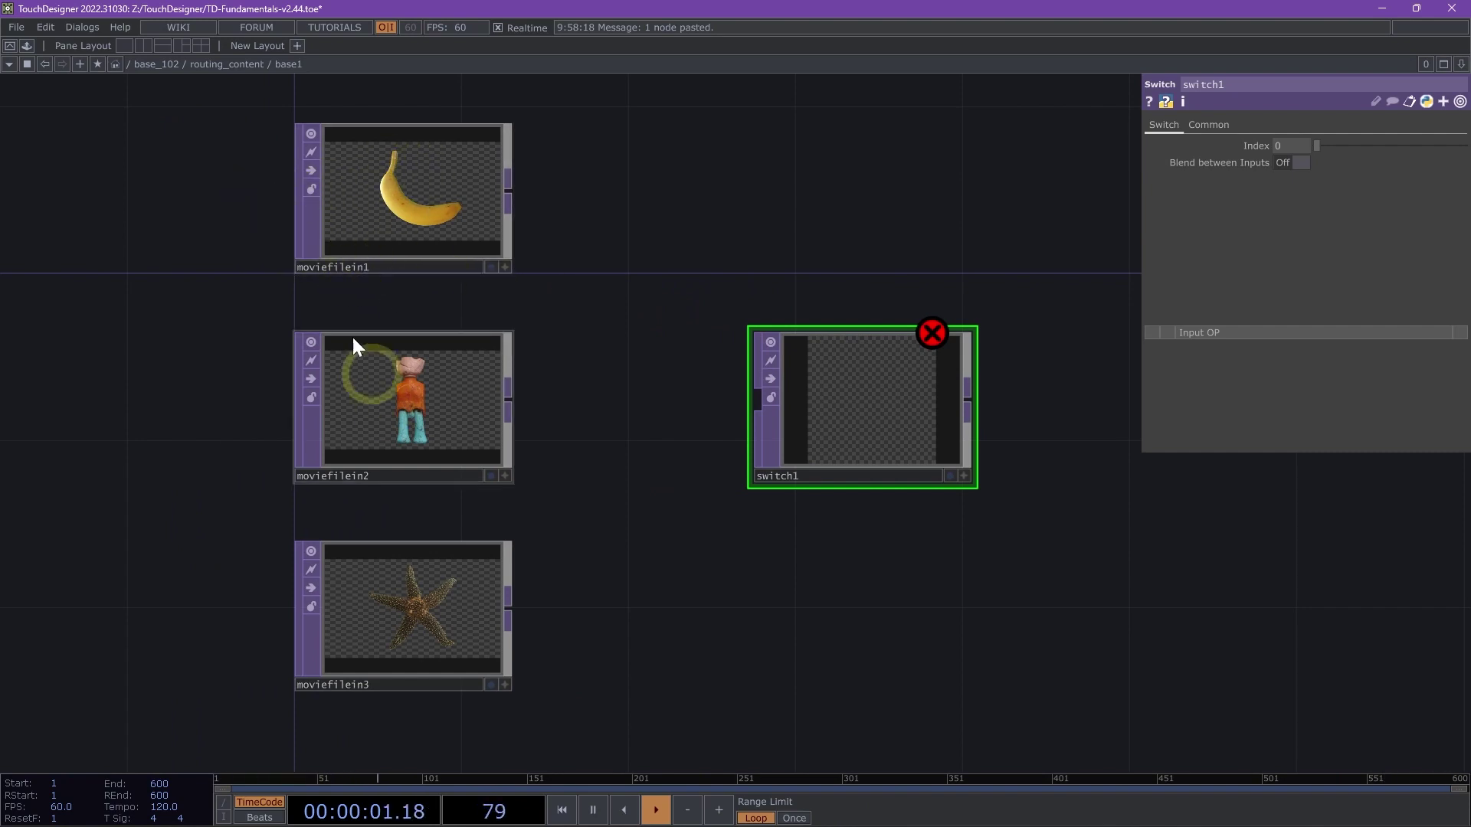
# Wire moviefilein1, moviefilein2 and moviefilein3 together into switch1's inputs
pyautogui.click(372, 213)
pyautogui.moveTo(215, 97); pyautogui.dragTo(600, 738)
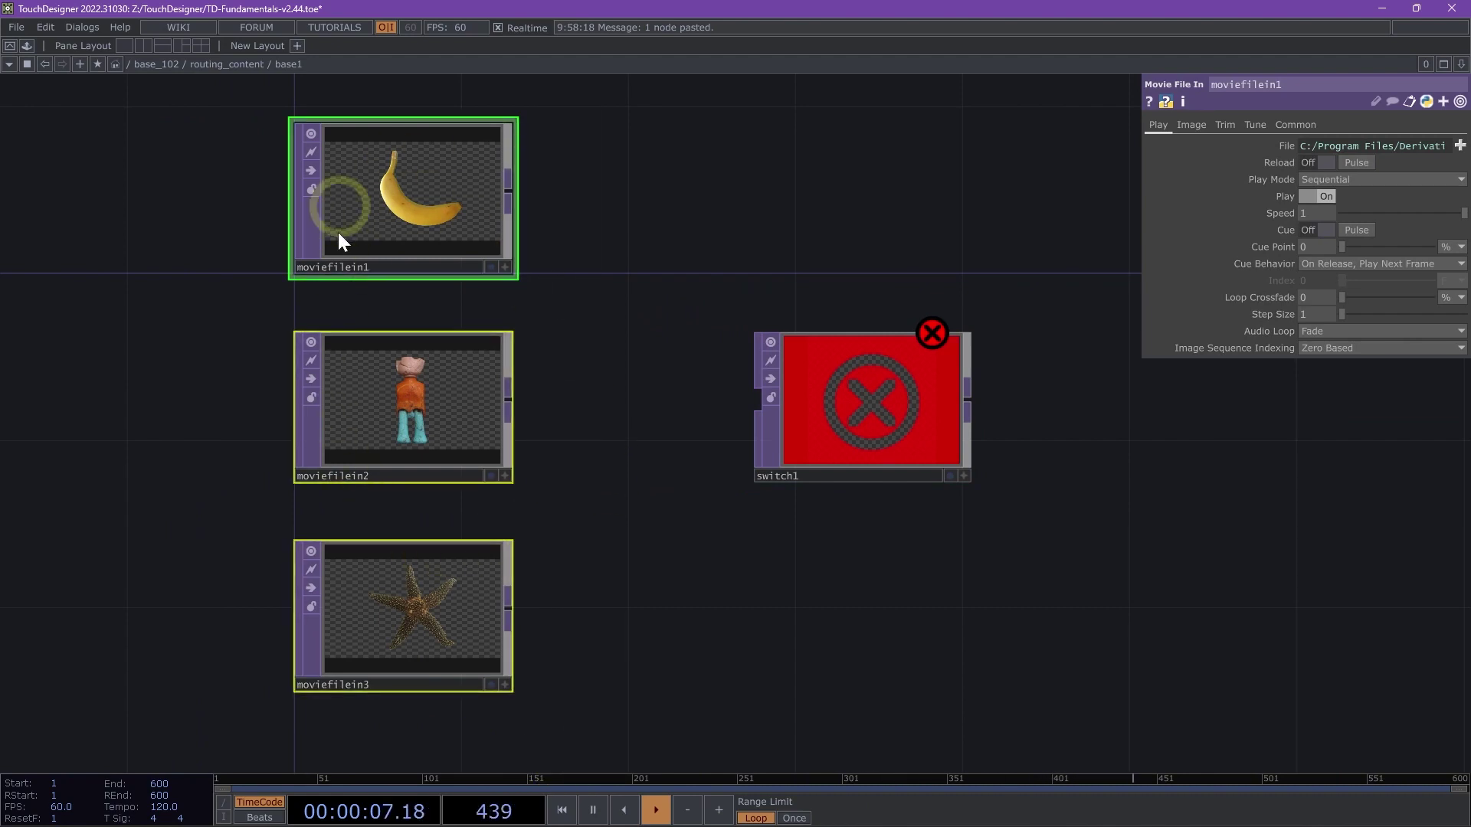
pyautogui.click(508, 187)
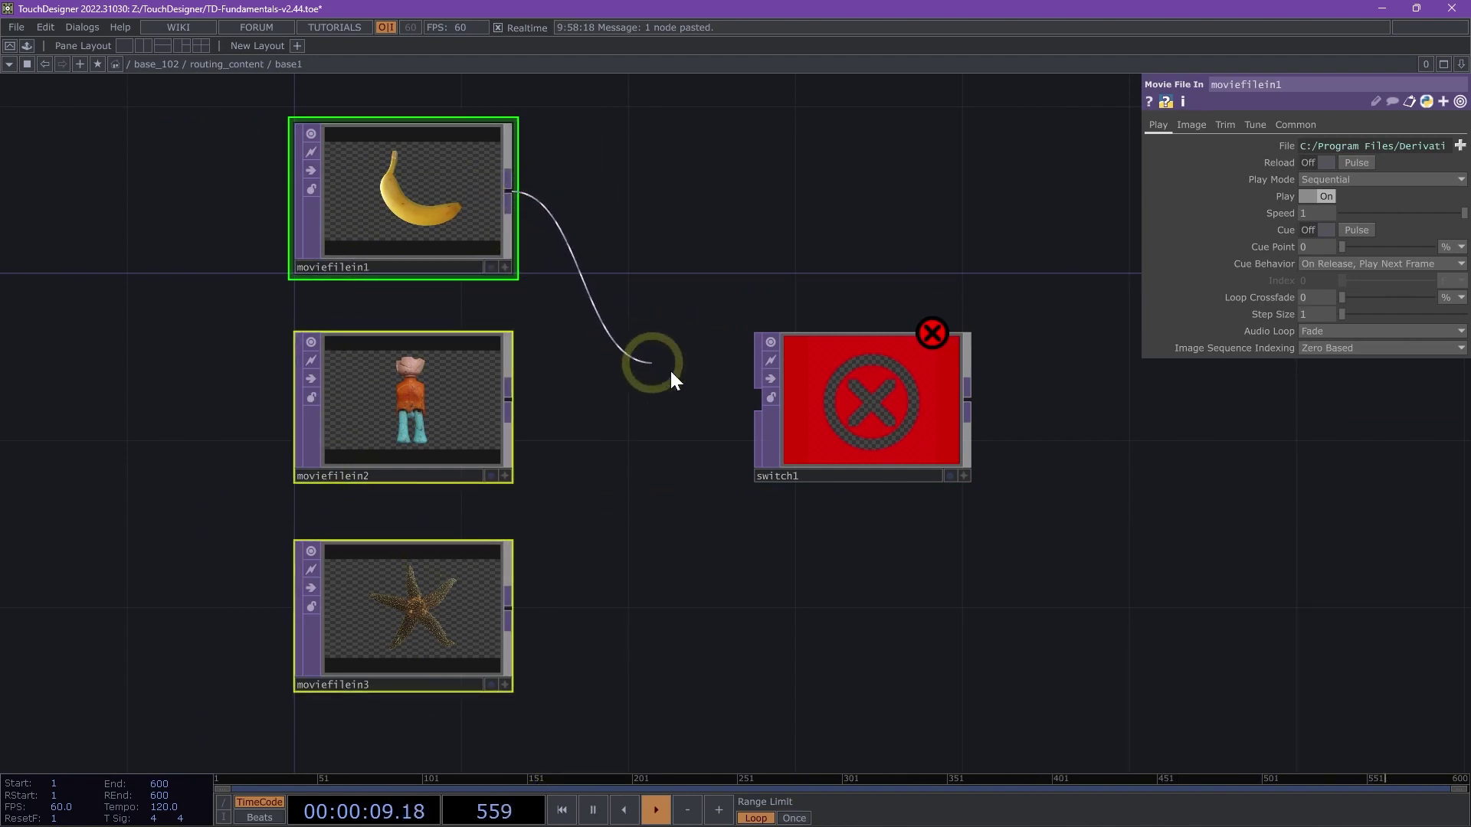
pyautogui.click(749, 393)
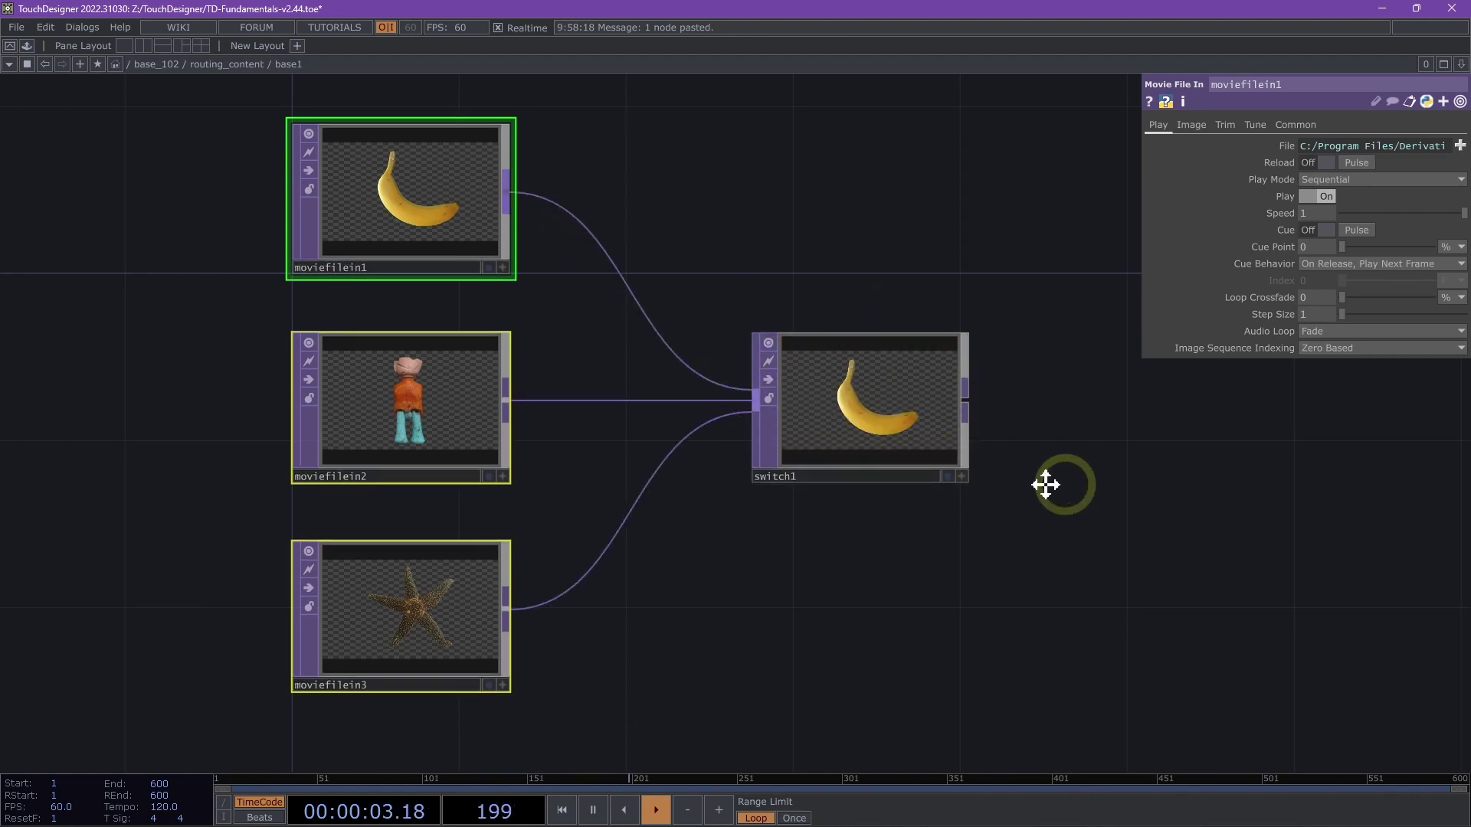
pyautogui.moveTo(990, 493); pyautogui.dragTo(890, 495)
pyautogui.click(892, 508)
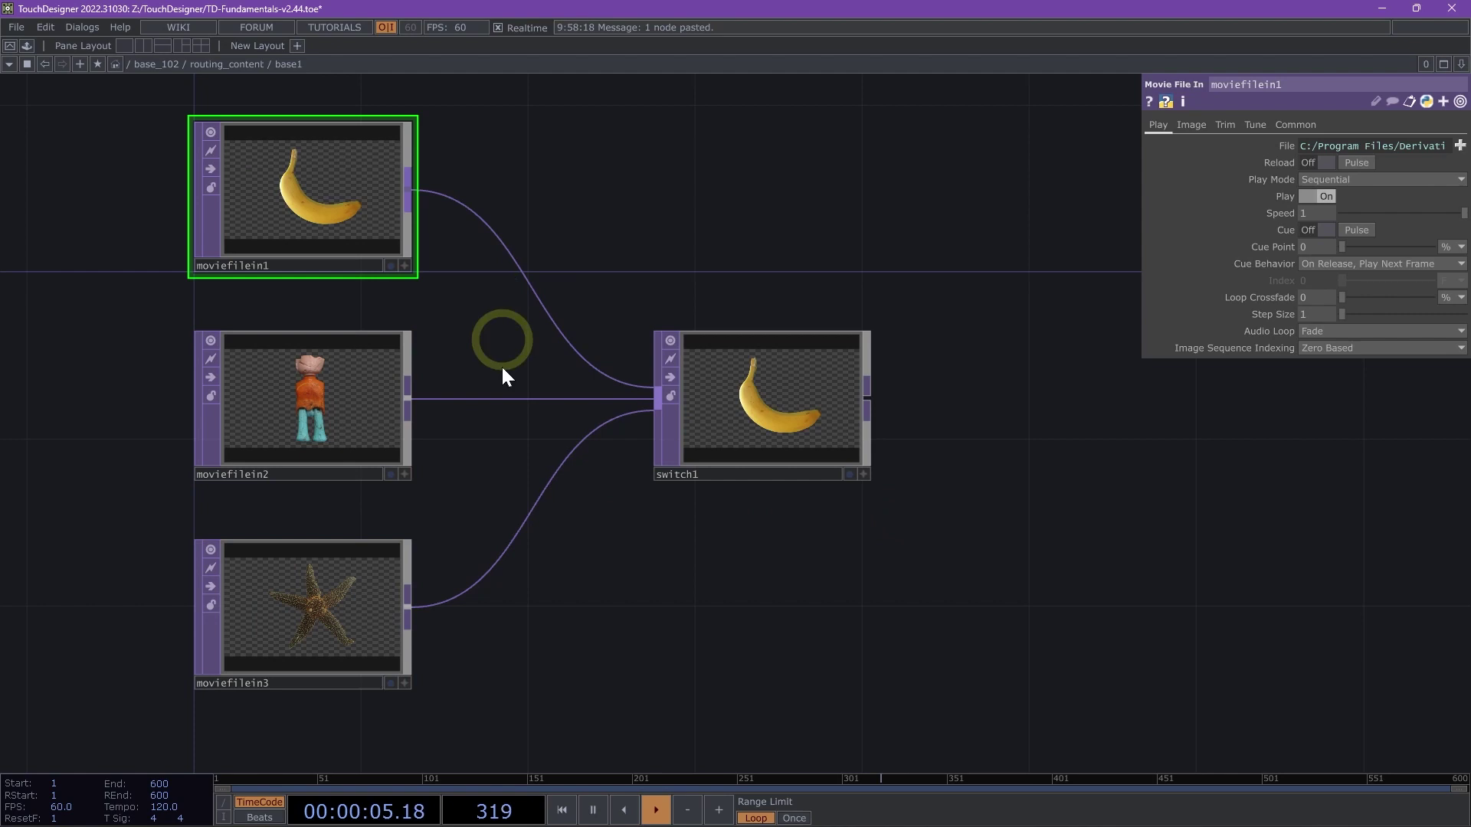
# Scrub switch1's Index through its inputs, then set it back to 0 for the banana
pyautogui.click(761, 406)
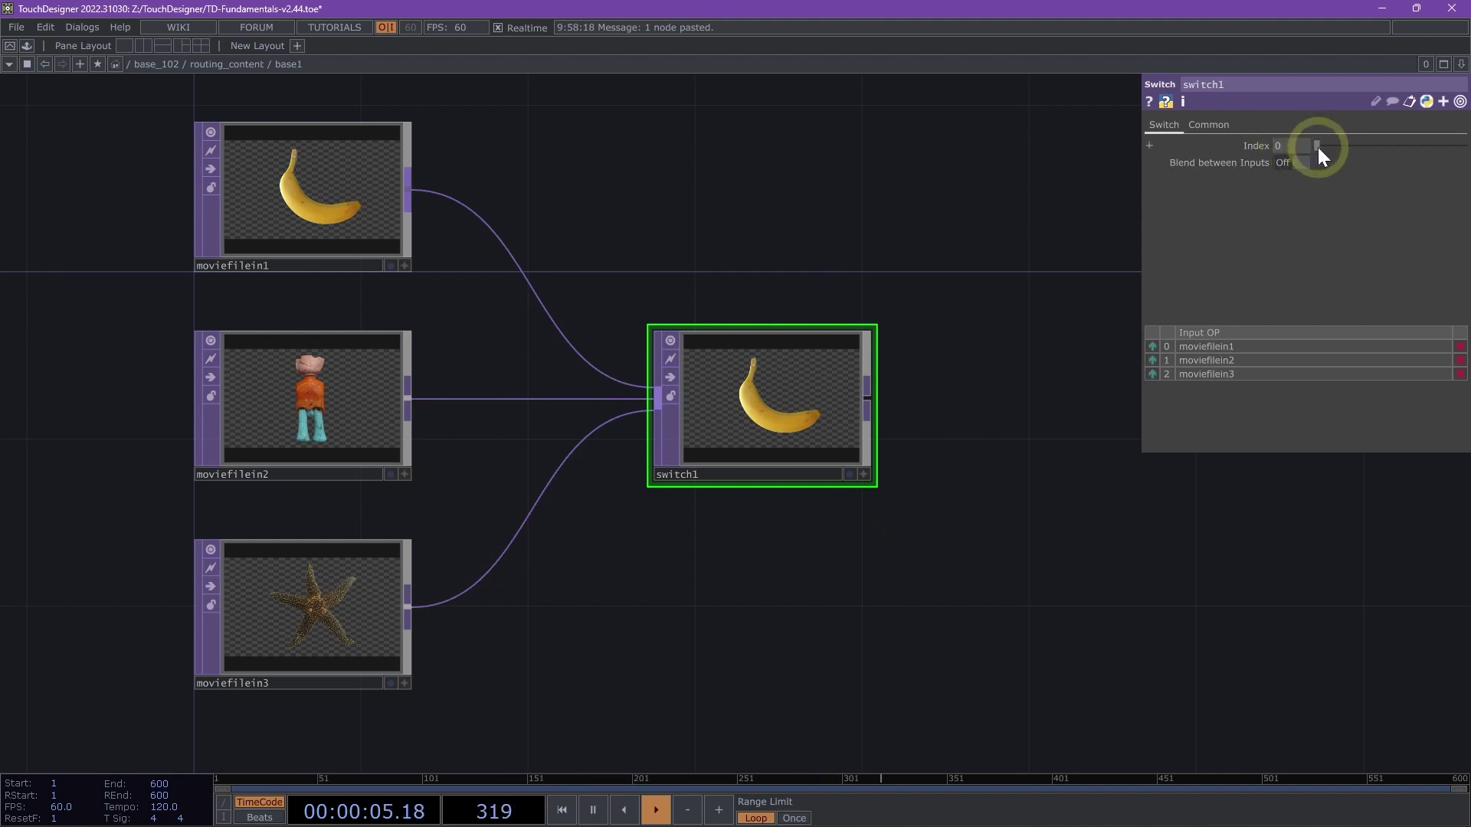
pyautogui.moveTo(1329, 150)
pyautogui.mouseDown()
pyautogui.moveTo(1354, 152)
pyautogui.moveTo(1318, 151)
pyautogui.moveTo(1340, 161)
pyautogui.mouseUp()
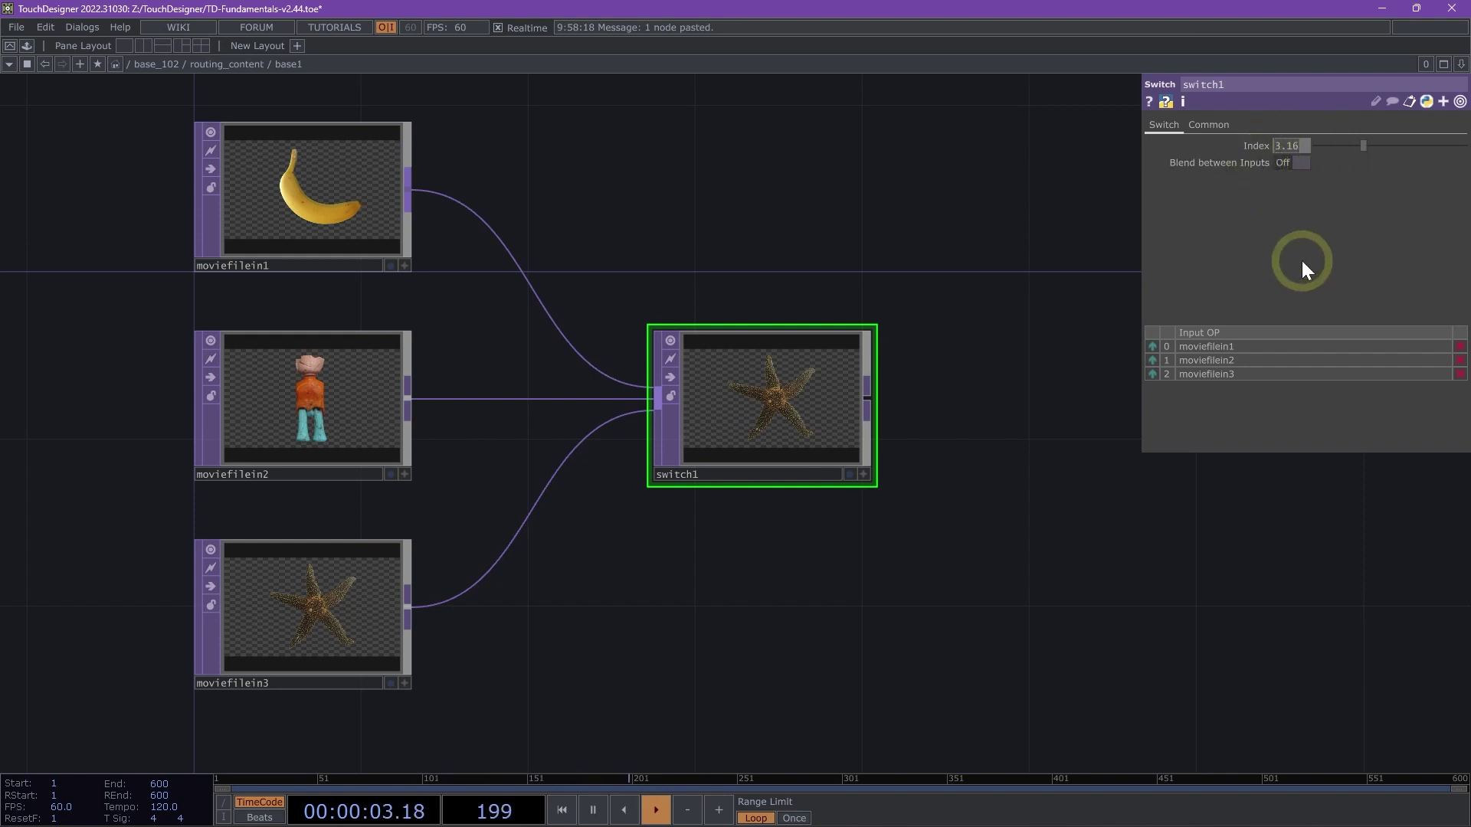
pyautogui.write('0')
pyautogui.press('Return')
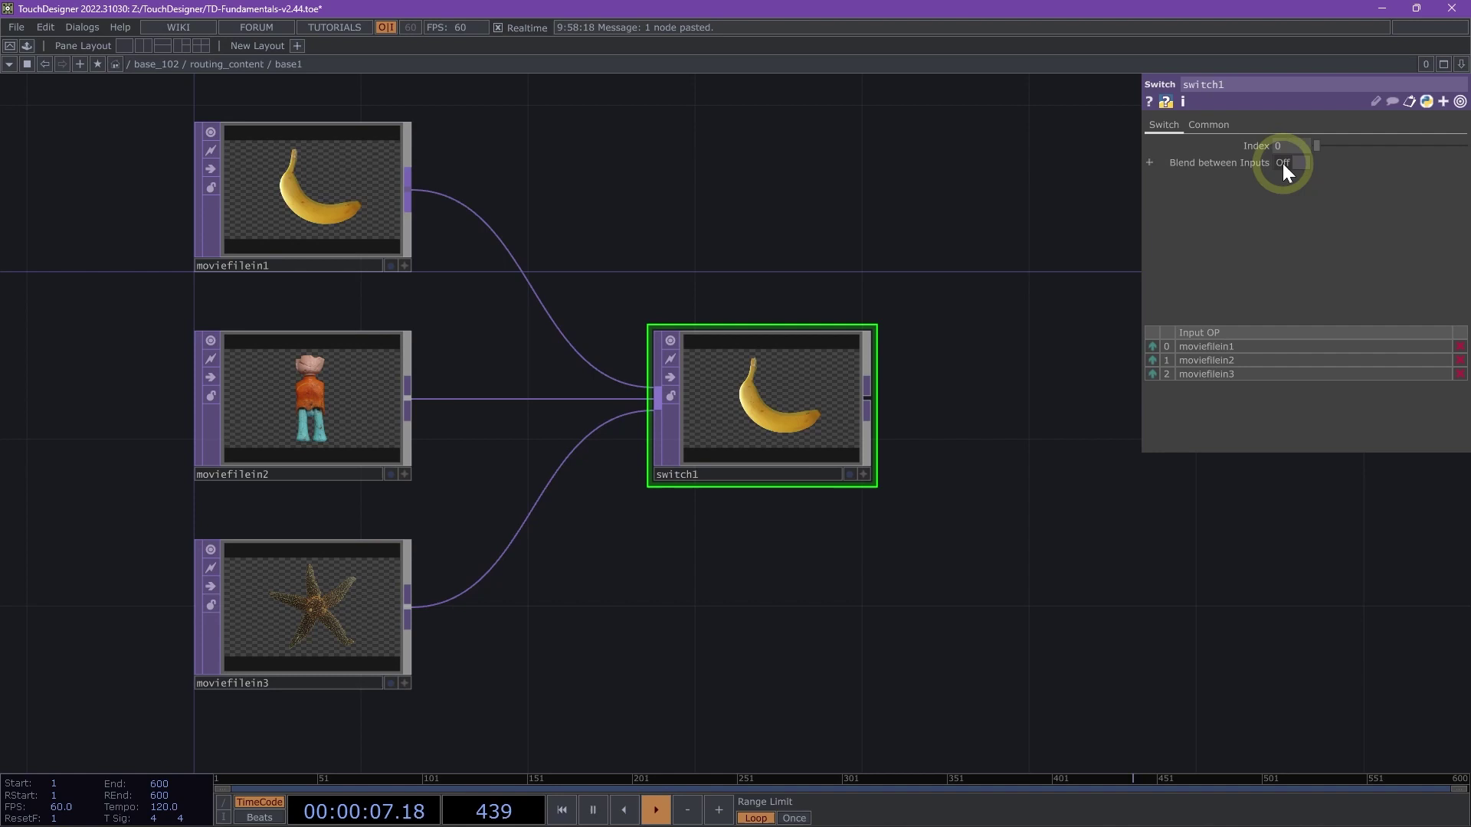
# Wire moviefilein1 into switch1 as a fourth input, enable Blend between Inputs, Index 2.9
pyautogui.moveTo(1317, 146); pyautogui.dragTo(1292, 165)
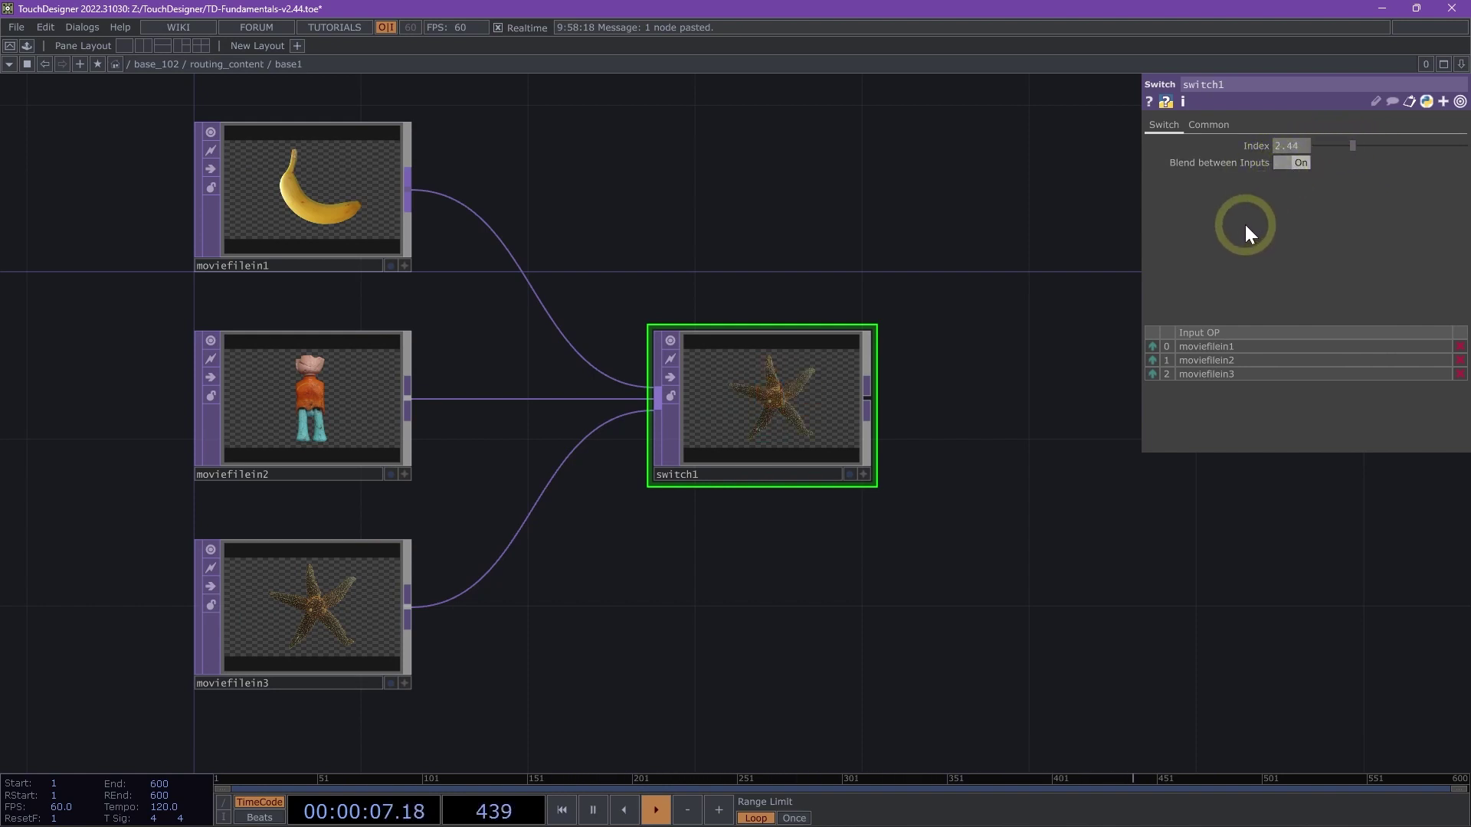
pyautogui.moveTo(1346, 153); pyautogui.dragTo(1249, 160)
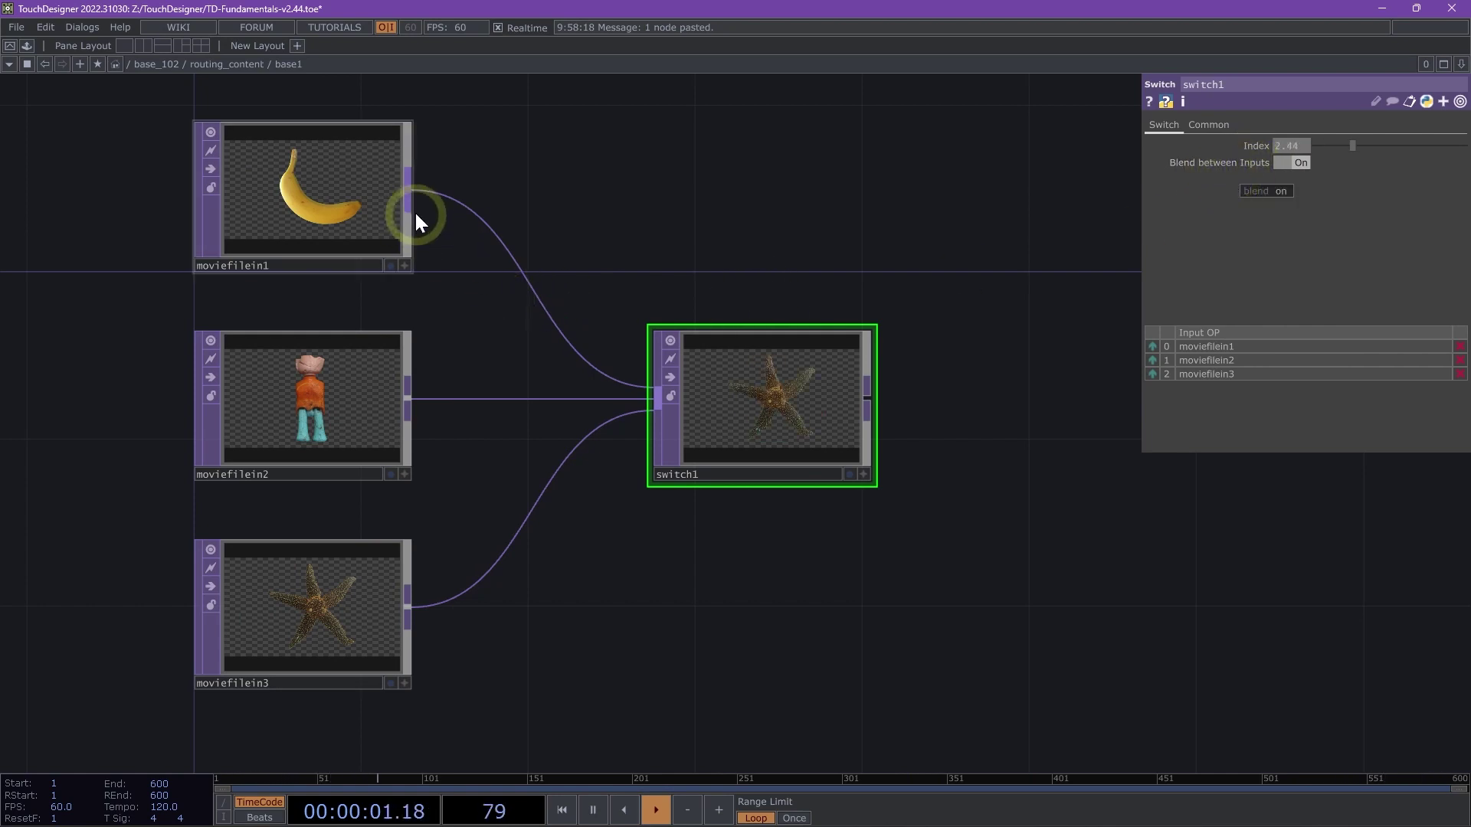
pyautogui.moveTo(412, 196); pyautogui.dragTo(651, 417)
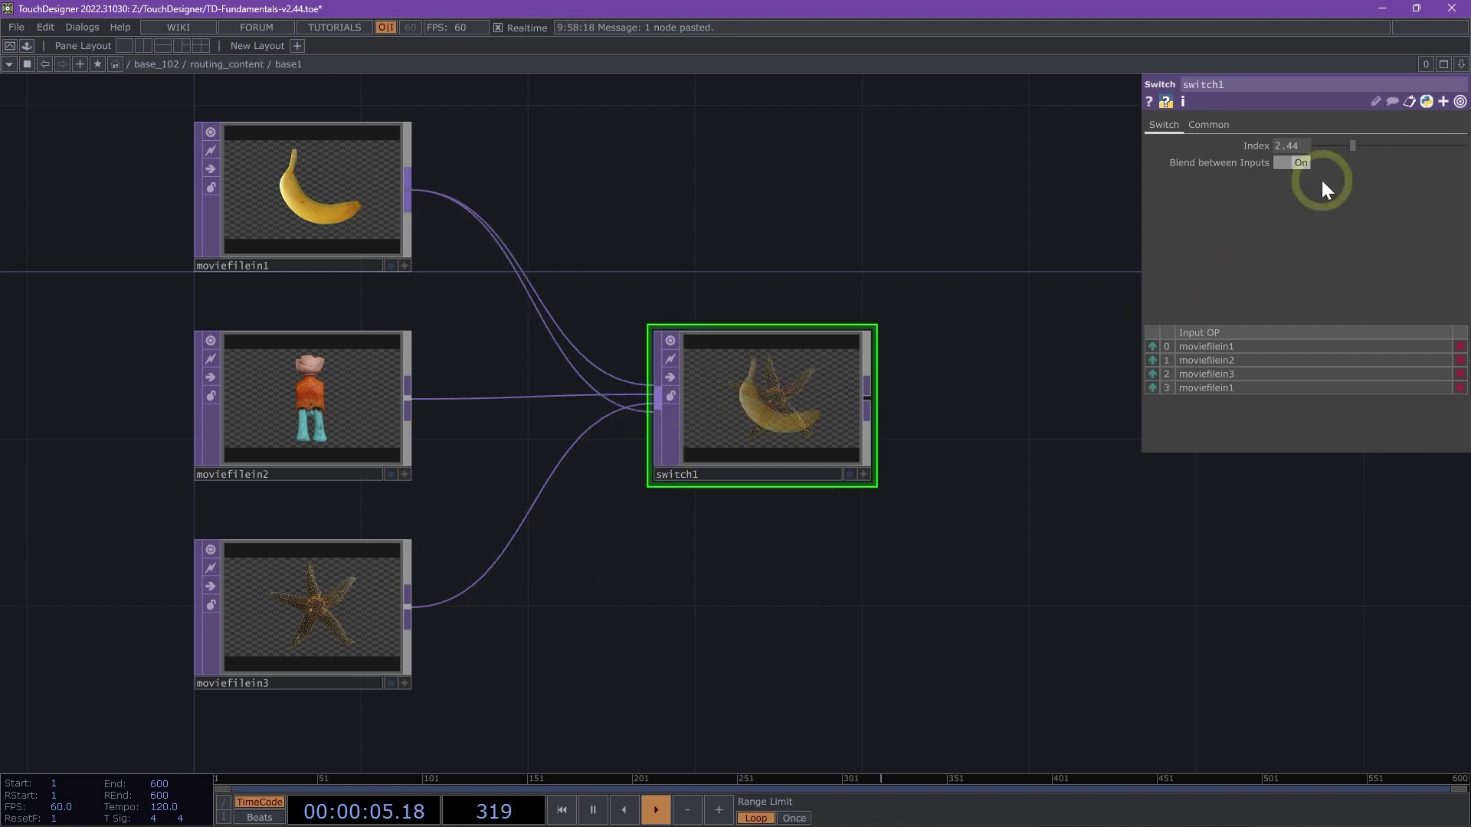
pyautogui.moveTo(1349, 144)
pyautogui.mouseDown()
pyautogui.moveTo(1326, 146)
pyautogui.moveTo(1360, 149)
pyautogui.mouseUp()
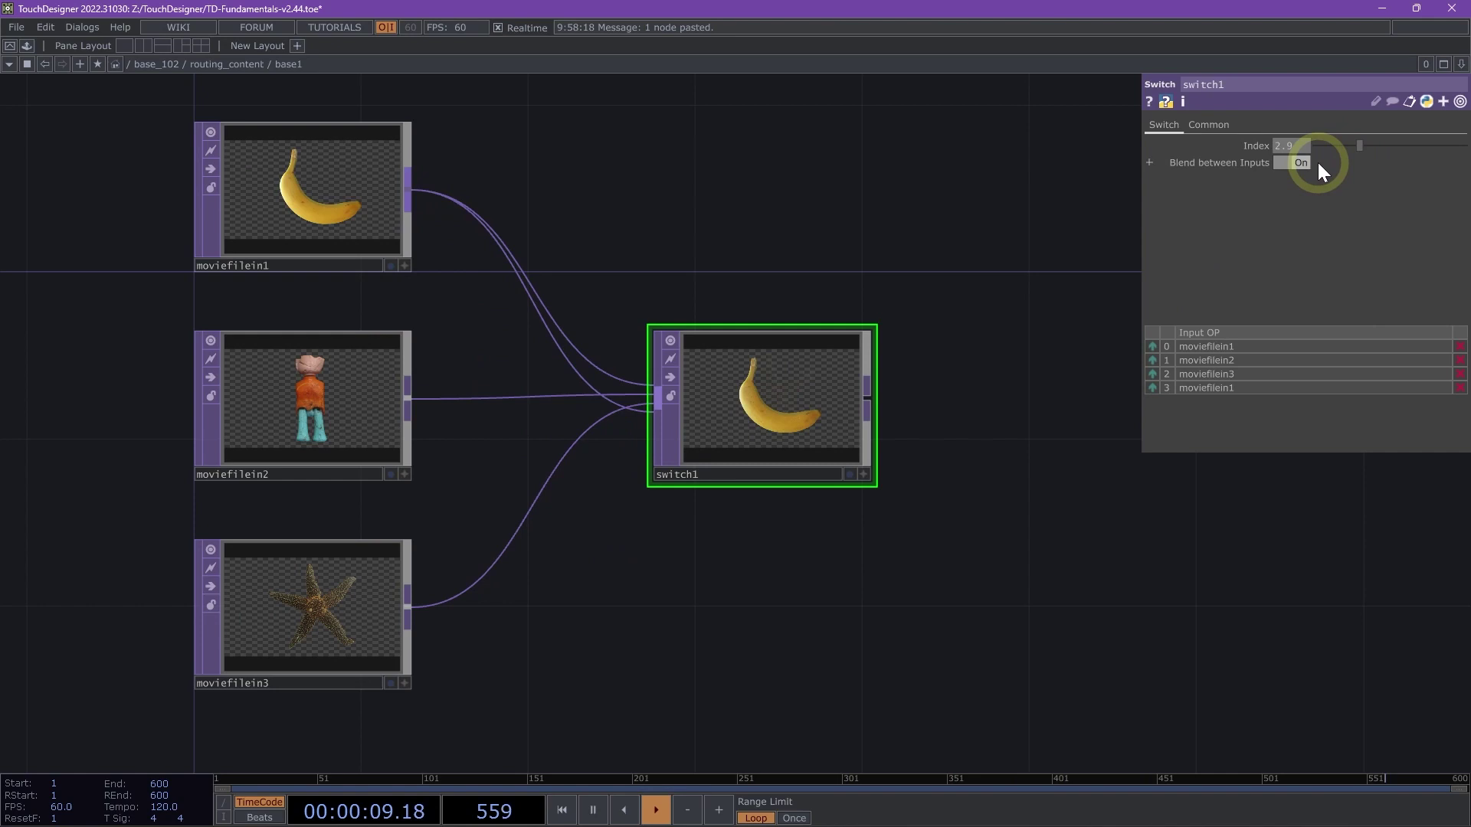
pyautogui.scroll(-3, 769, 289)
# Box-select the three Movie File In TOPs and switch1 and Collapse Selected into base1
pyautogui.moveTo(863, 478); pyautogui.dragTo(708, 513)
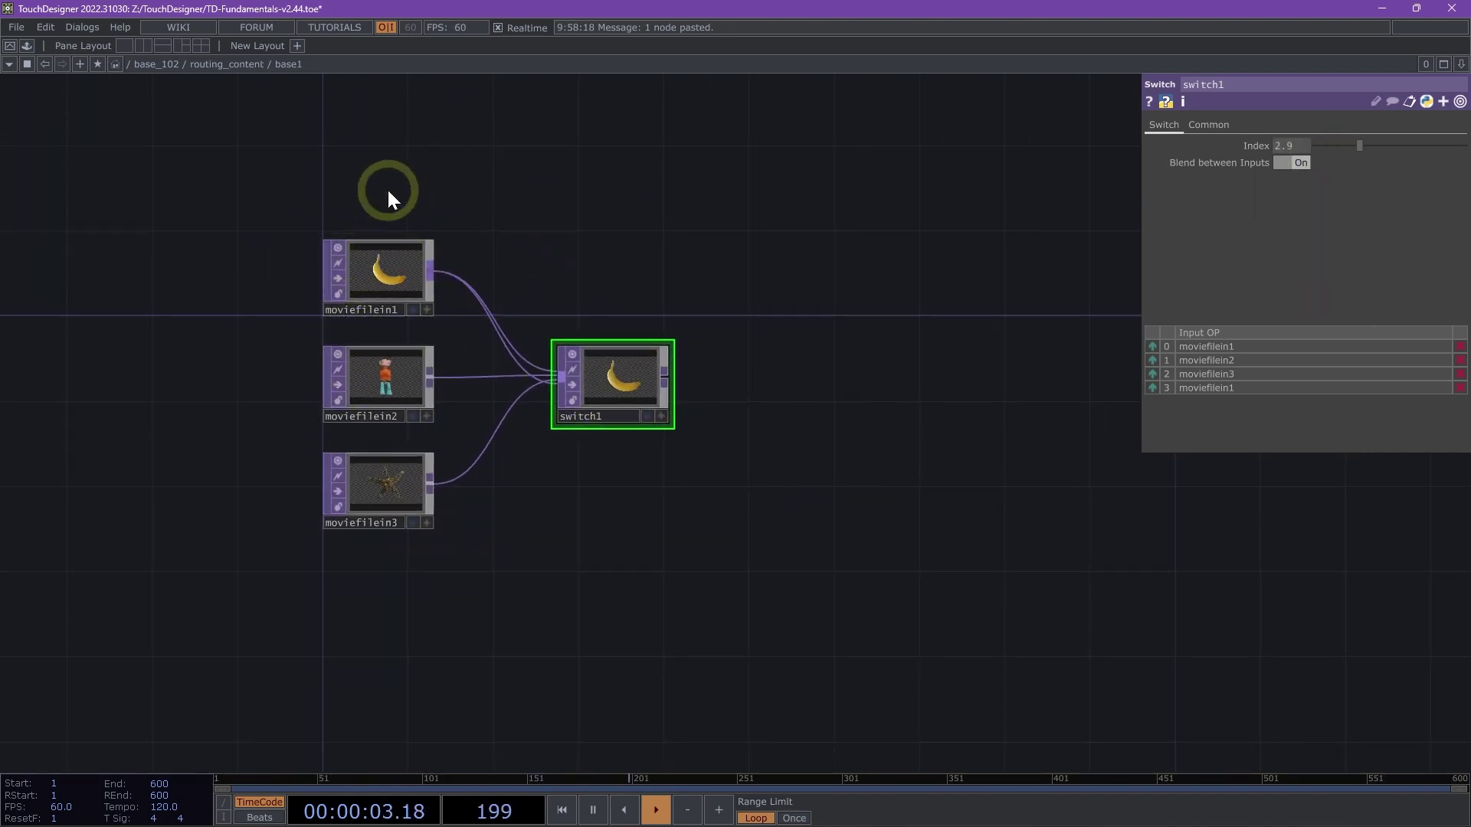
pyautogui.scroll(3, 359, 190)
pyautogui.moveTo(362, 184); pyautogui.dragTo(363, 127)
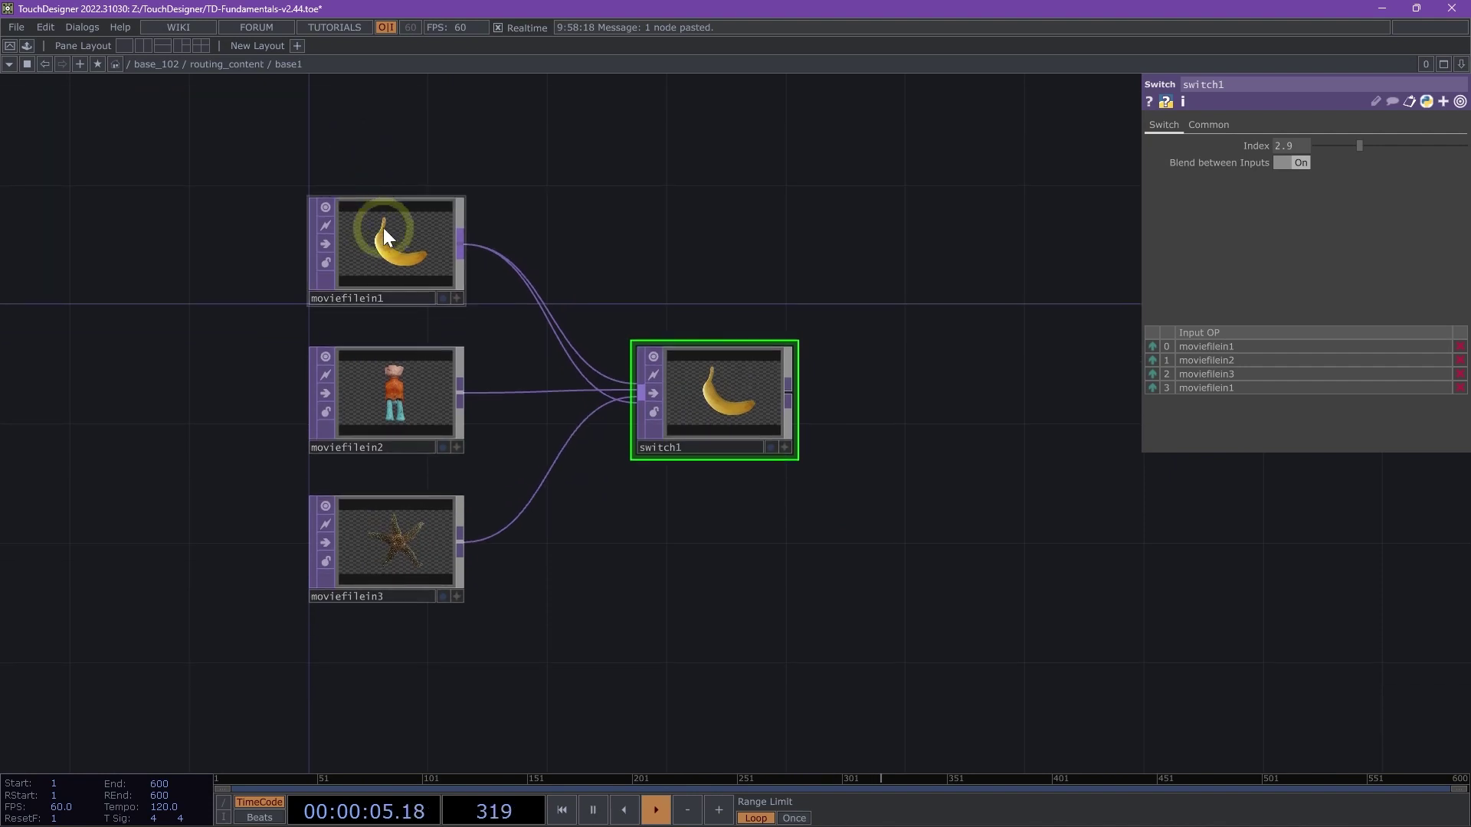
pyautogui.click(395, 233)
pyautogui.moveTo(194, 161); pyautogui.dragTo(900, 640, button='right')
pyautogui.rightClick(909, 545)
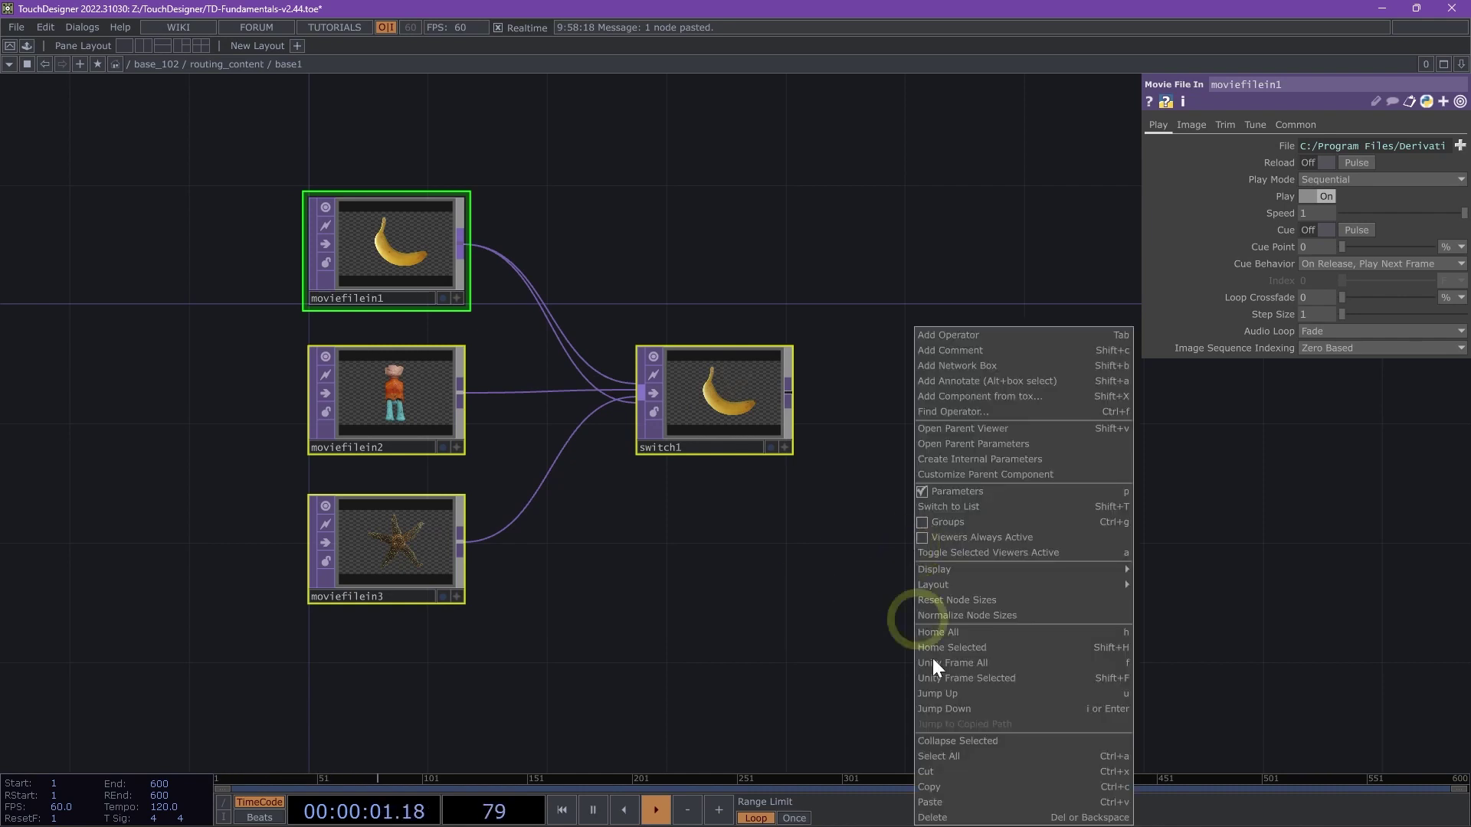
pyautogui.click(984, 748)
# Reposition base1 up and to the left in the parent network
pyautogui.moveTo(892, 591); pyautogui.dragTo(1025, 740)
pyautogui.moveTo(641, 529); pyautogui.dragTo(560, 386)
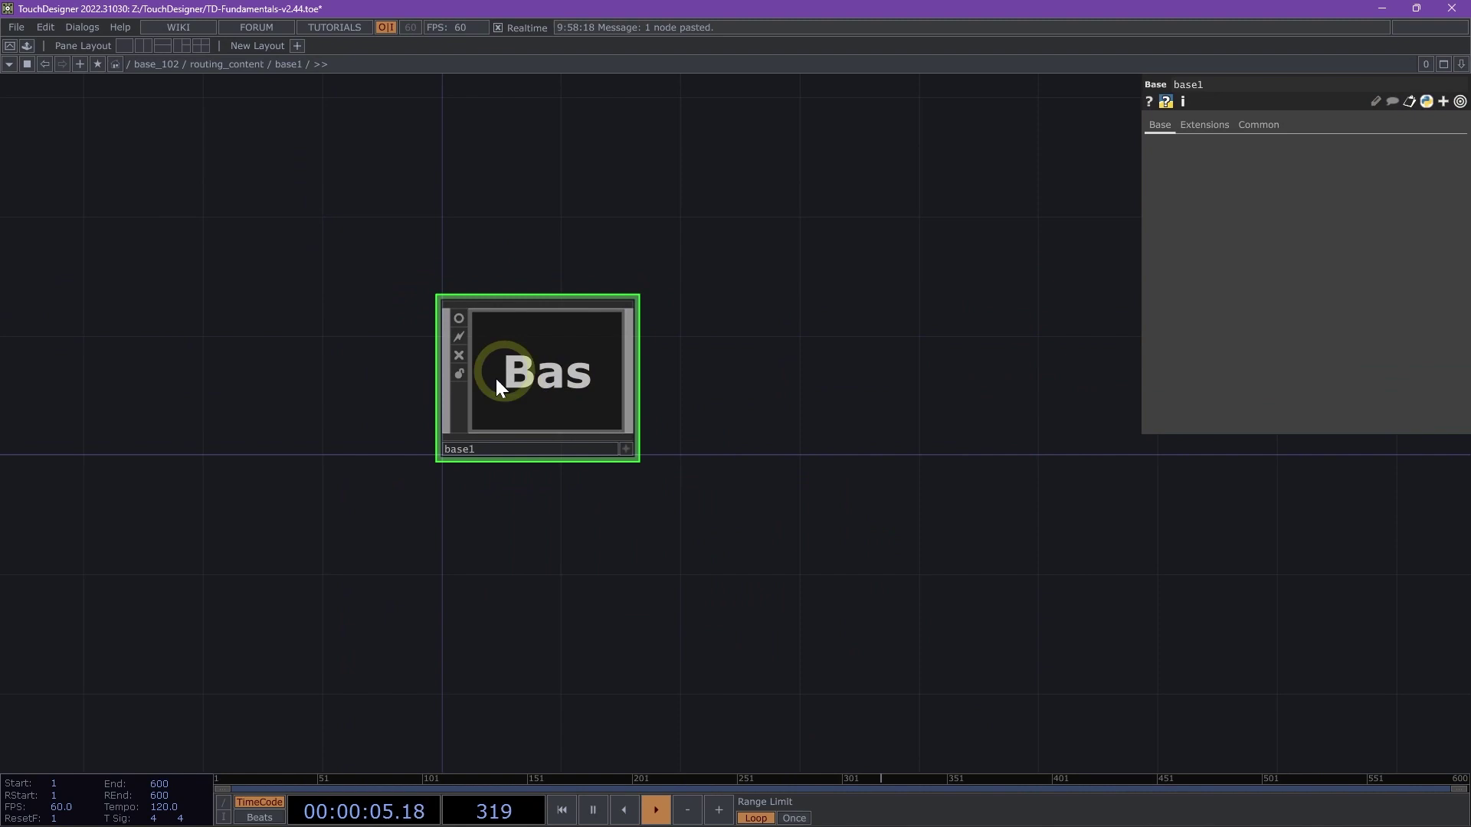
pyautogui.moveTo(772, 473); pyautogui.dragTo(590, 470)
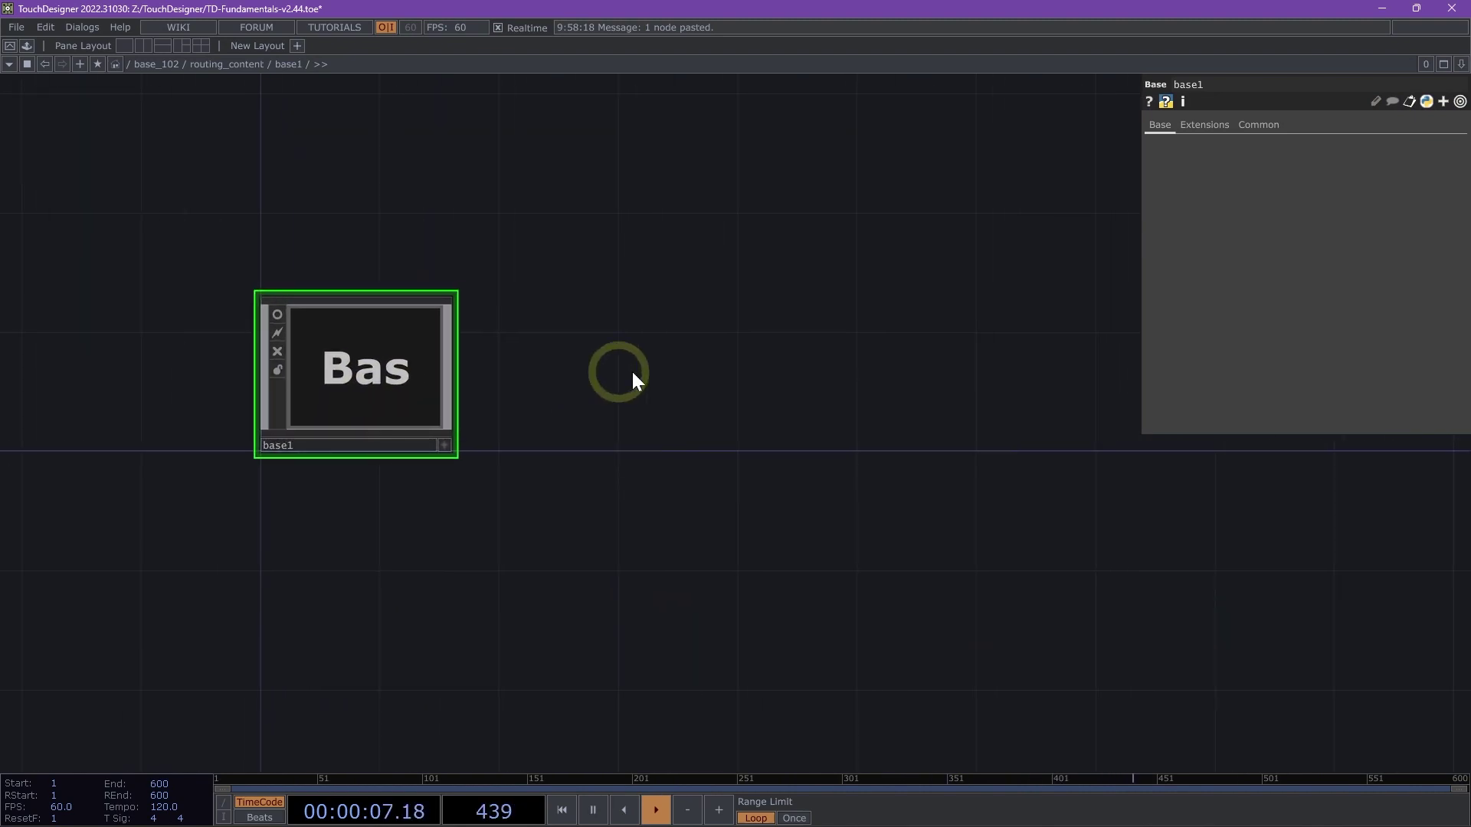
# Add a Select TOP, select1, beside base1 by searching 'se'
pyautogui.press('Tab')
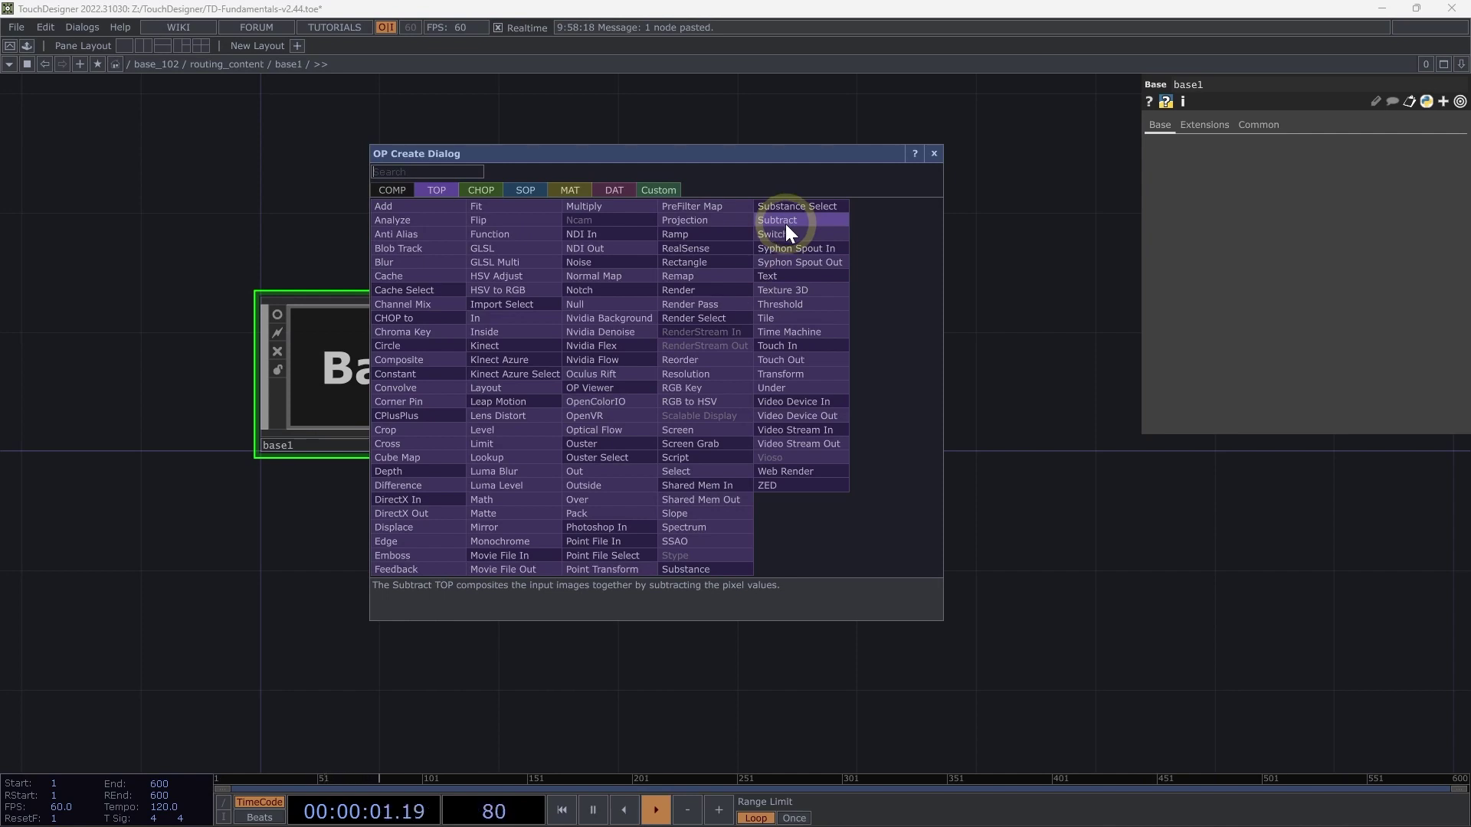
pyautogui.write('se')
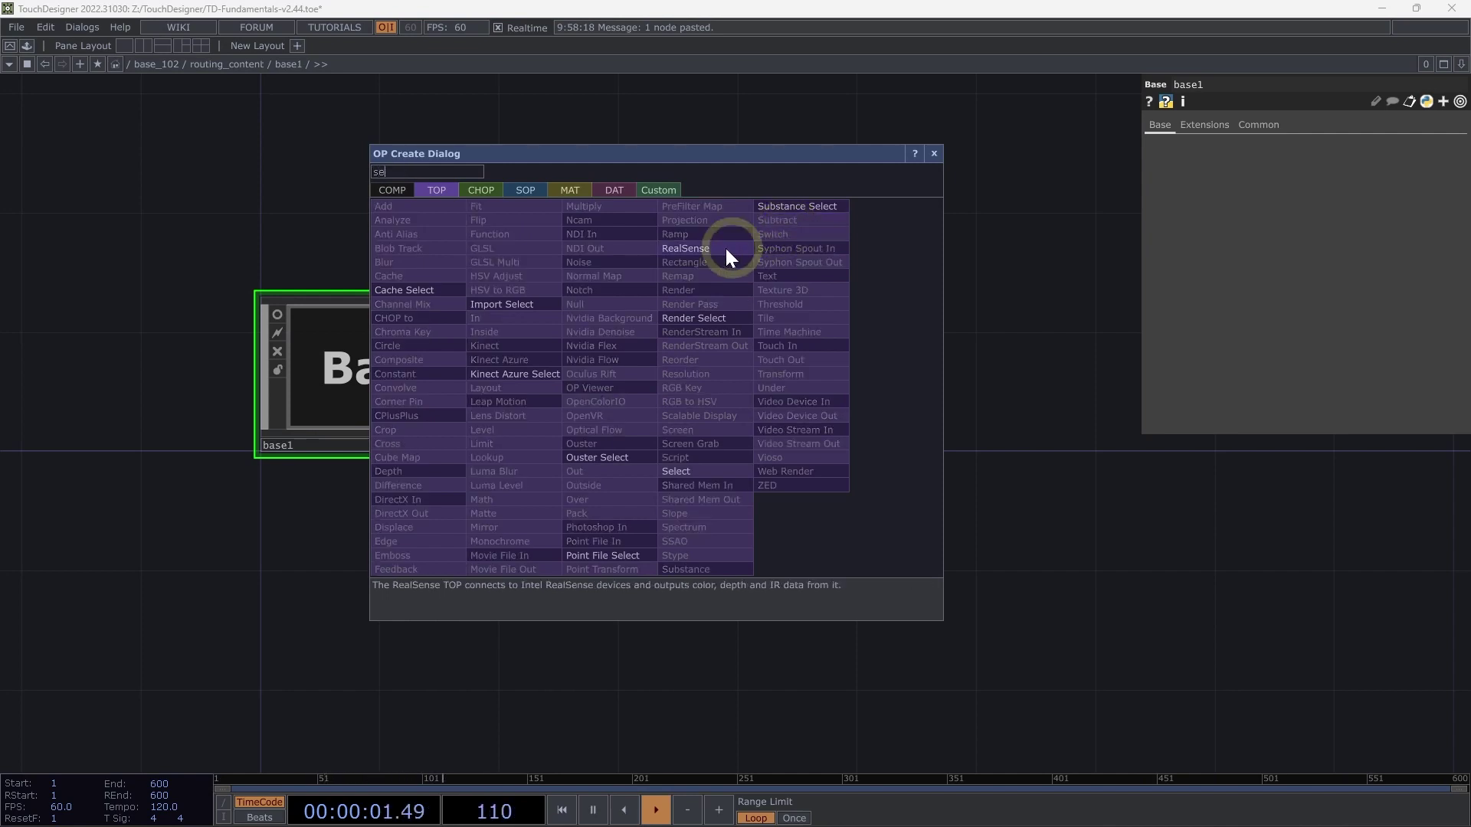
pyautogui.click(727, 471)
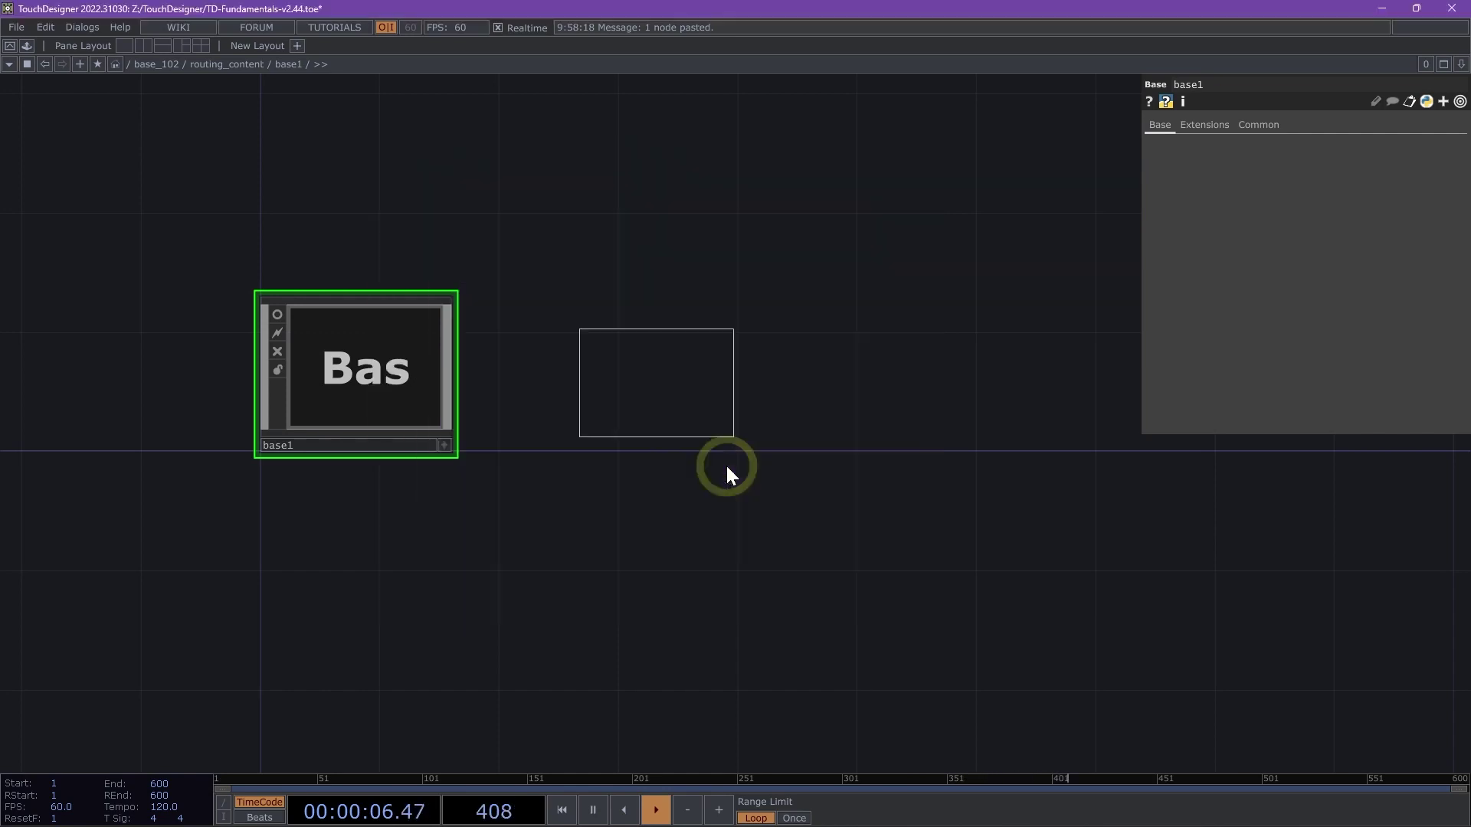
pyautogui.click(697, 394)
pyautogui.moveTo(606, 352); pyautogui.dragTo(679, 256, button='middle')
pyautogui.moveTo(681, 257); pyautogui.dragTo(879, 298)
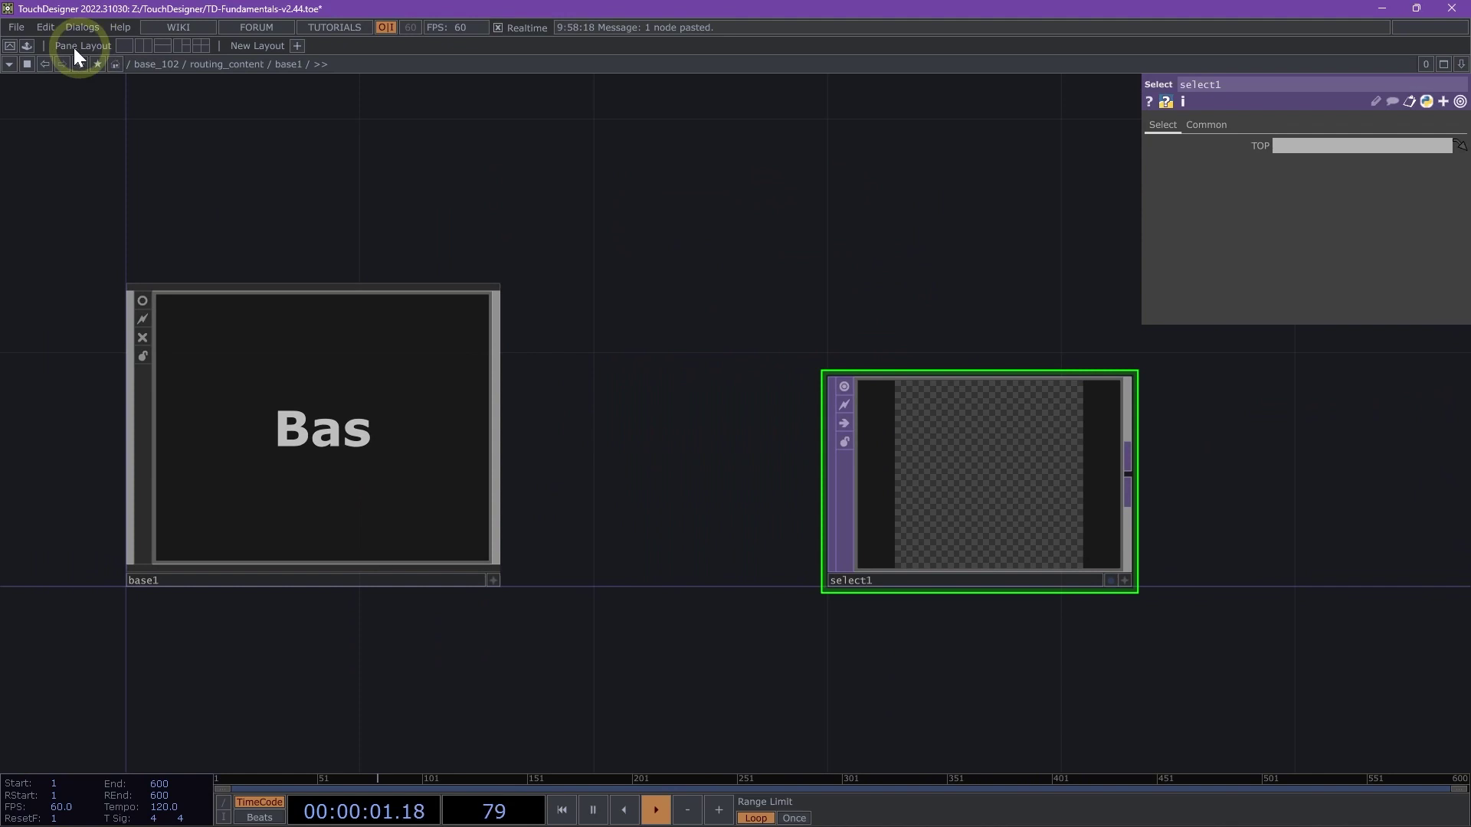
# Split the network area into left and right panes with select1 in view on the right
pyautogui.click(144, 45)
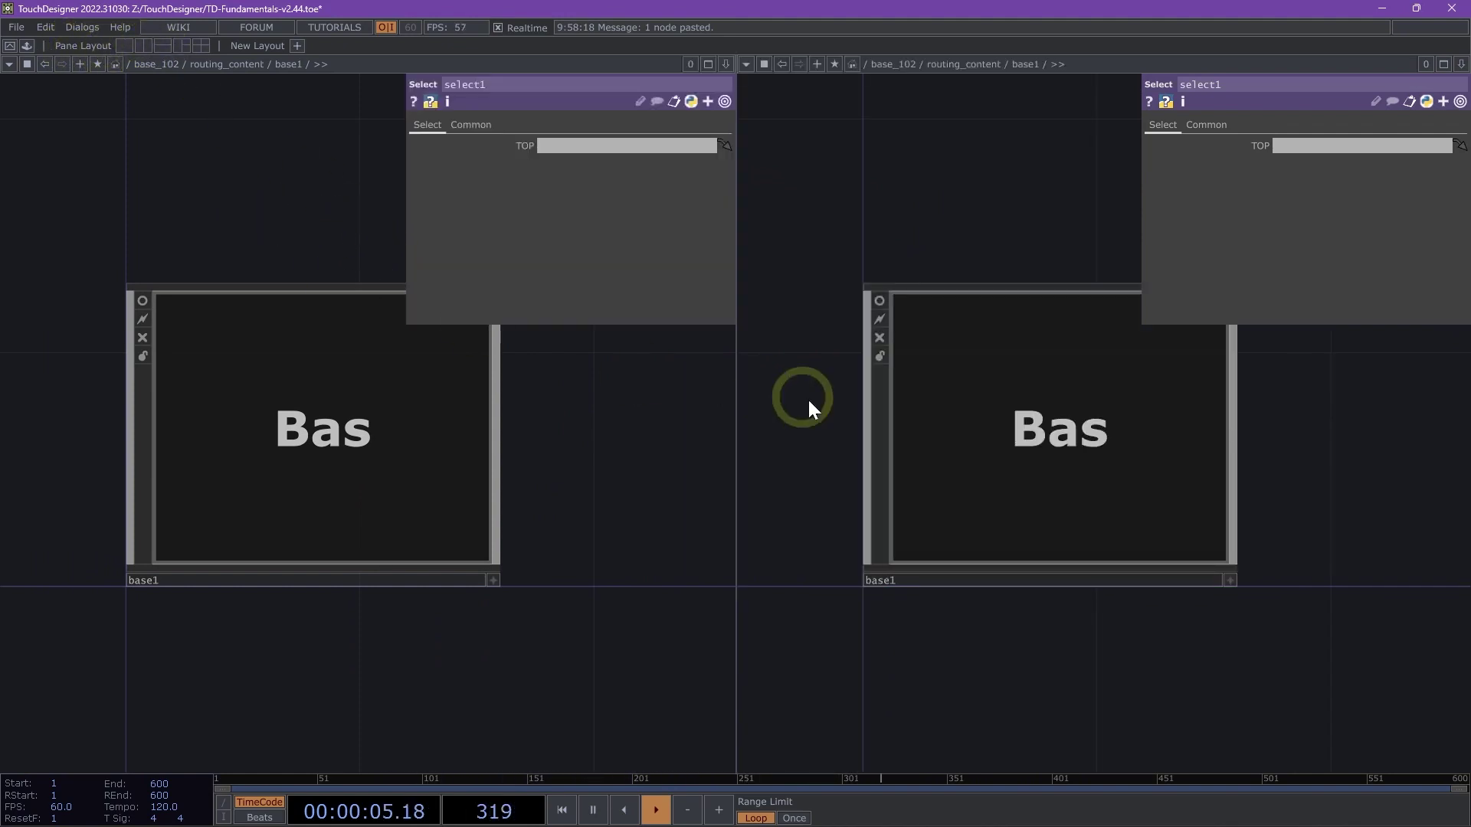
pyautogui.moveTo(1084, 693); pyautogui.dragTo(812, 653)
pyautogui.moveTo(1219, 632); pyautogui.dragTo(869, 651)
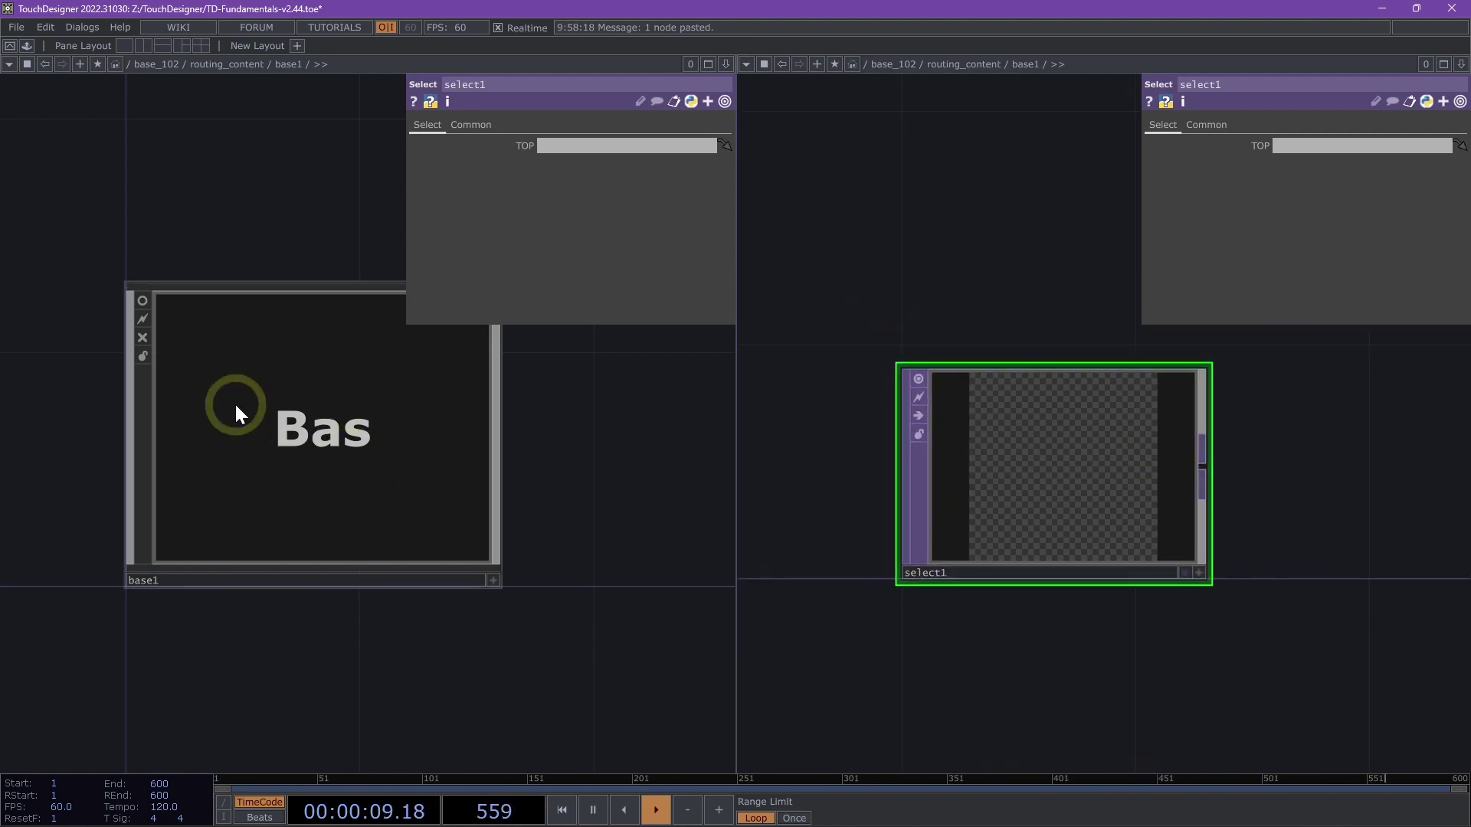
pyautogui.scroll(5, 234, 402)
# Drag switch1 from base1 onto select1's TOP parameter to reference base1/switch1
pyautogui.moveTo(351, 597); pyautogui.dragTo(417, 663)
pyautogui.moveTo(523, 585); pyautogui.dragTo(565, 574)
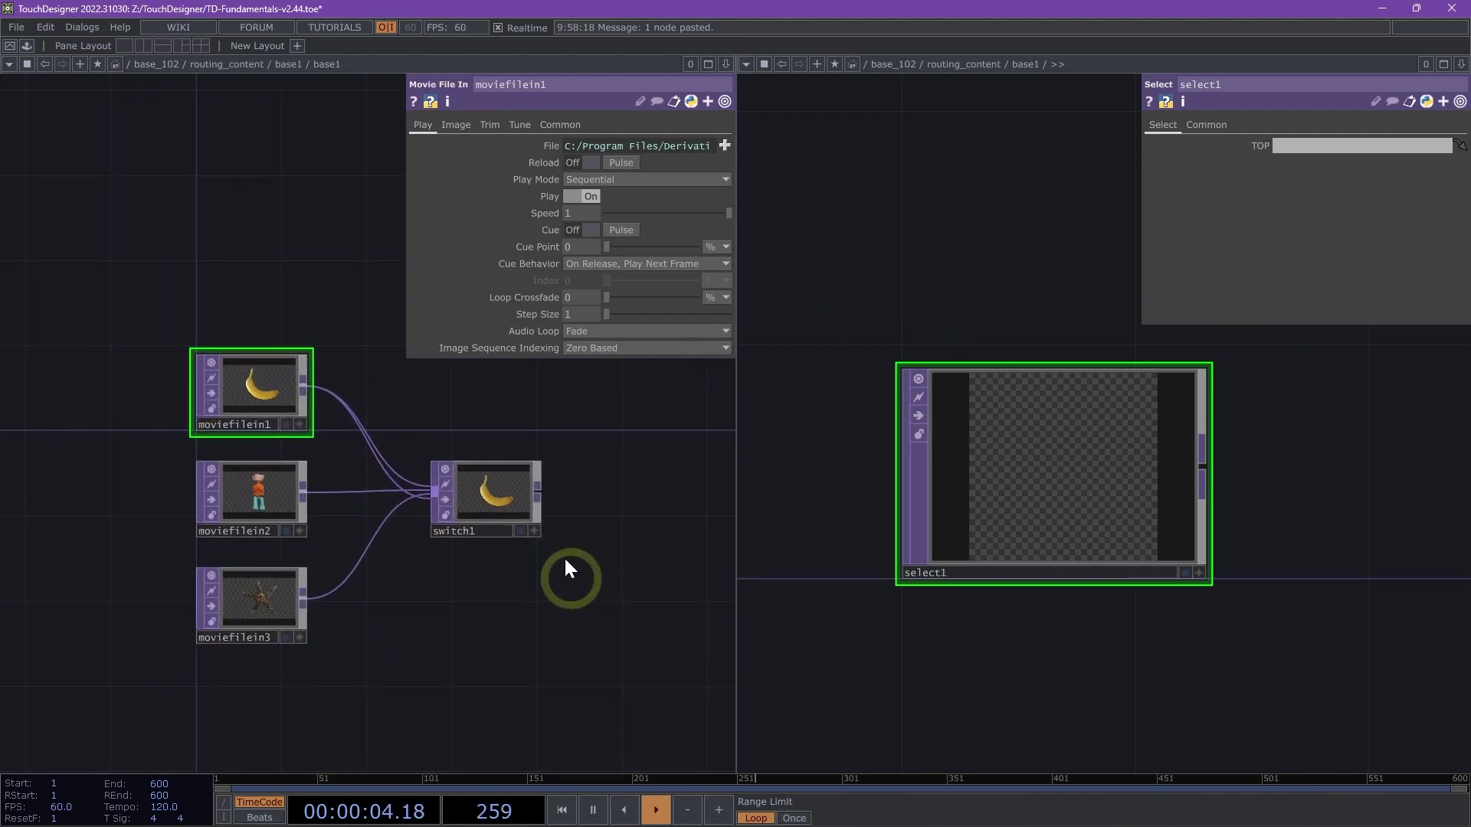
pyautogui.click(507, 471)
pyautogui.moveTo(480, 500); pyautogui.dragTo(1315, 145)
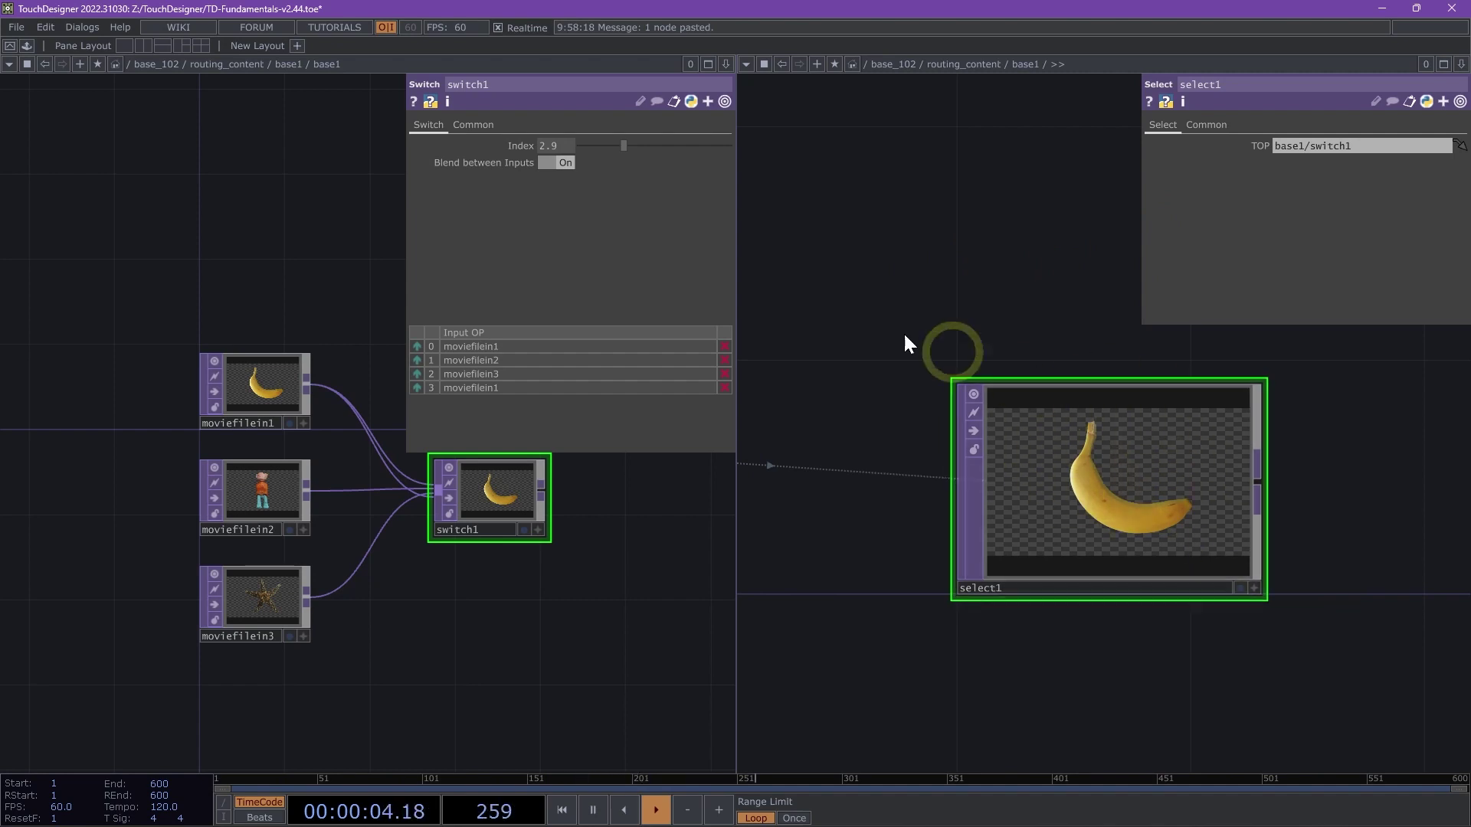
# Scrub switch1's Index through its inputs and leave it at 2.95 showing the banana
pyautogui.moveTo(615, 145)
pyautogui.mouseDown()
pyautogui.moveTo(549, 154)
pyautogui.moveTo(602, 144)
pyautogui.mouseUp()
pyautogui.moveTo(981, 236); pyautogui.dragTo(1071, 260)
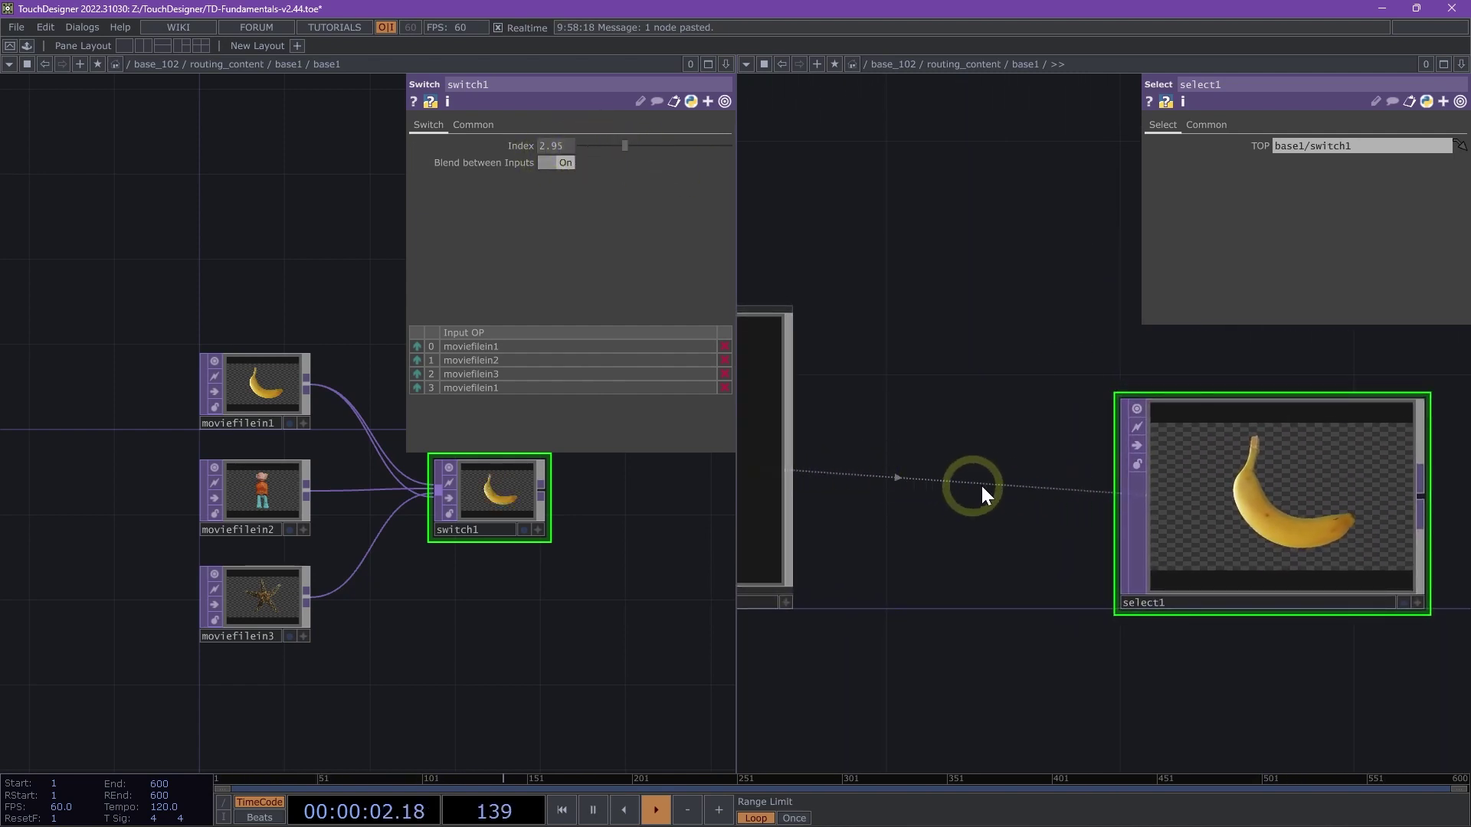
pyautogui.moveTo(983, 490); pyautogui.dragTo(835, 434)
pyautogui.moveTo(574, 150); pyautogui.dragTo(564, 197)
pyautogui.moveTo(651, 565); pyautogui.dragTo(584, 574)
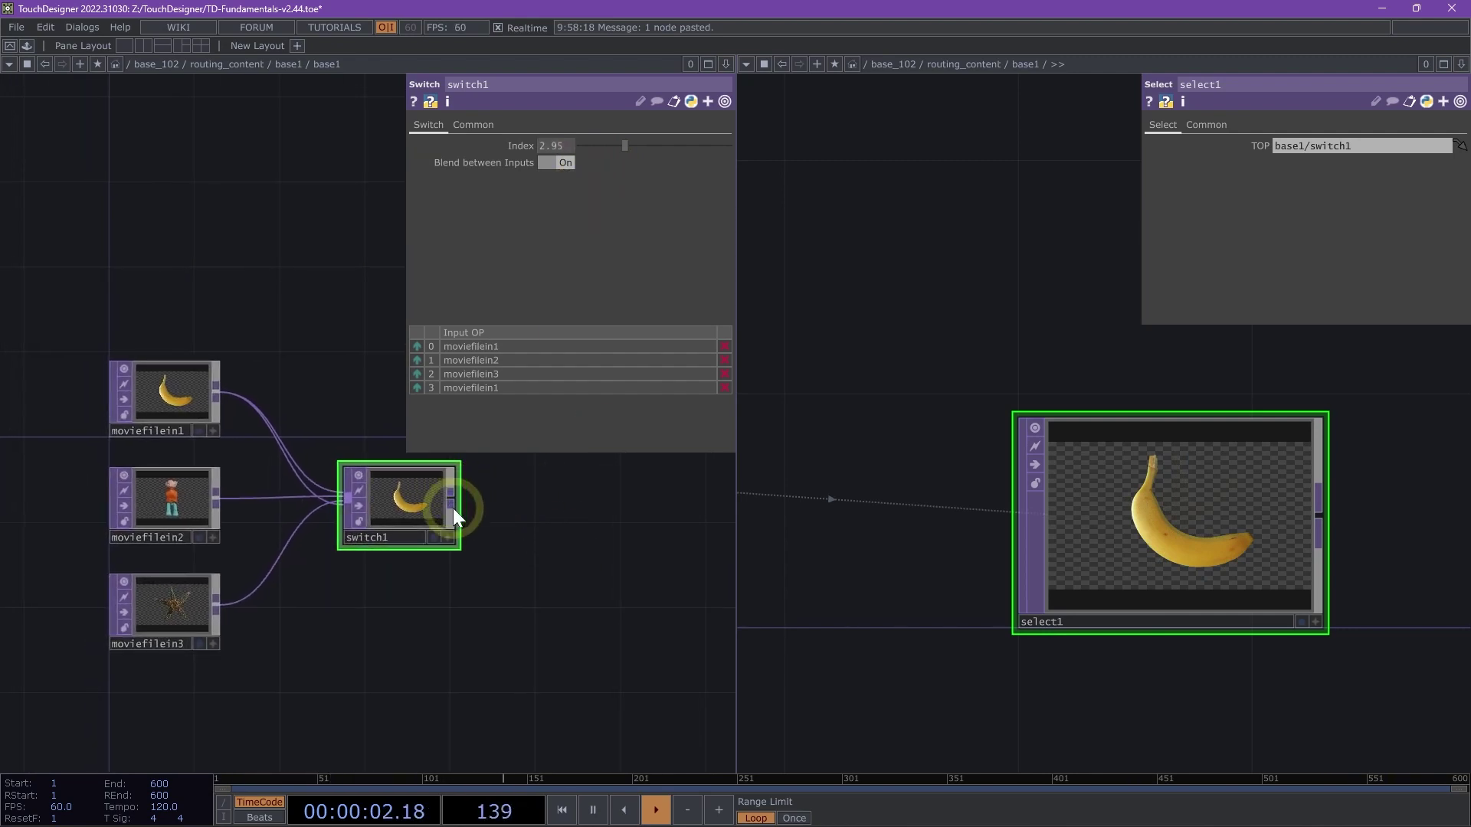
pyautogui.moveTo(524, 522); pyautogui.dragTo(497, 526)
# Add an HSV Adjust TOP, hsvadj1, wired right after switch1
pyautogui.rightClick(423, 502)
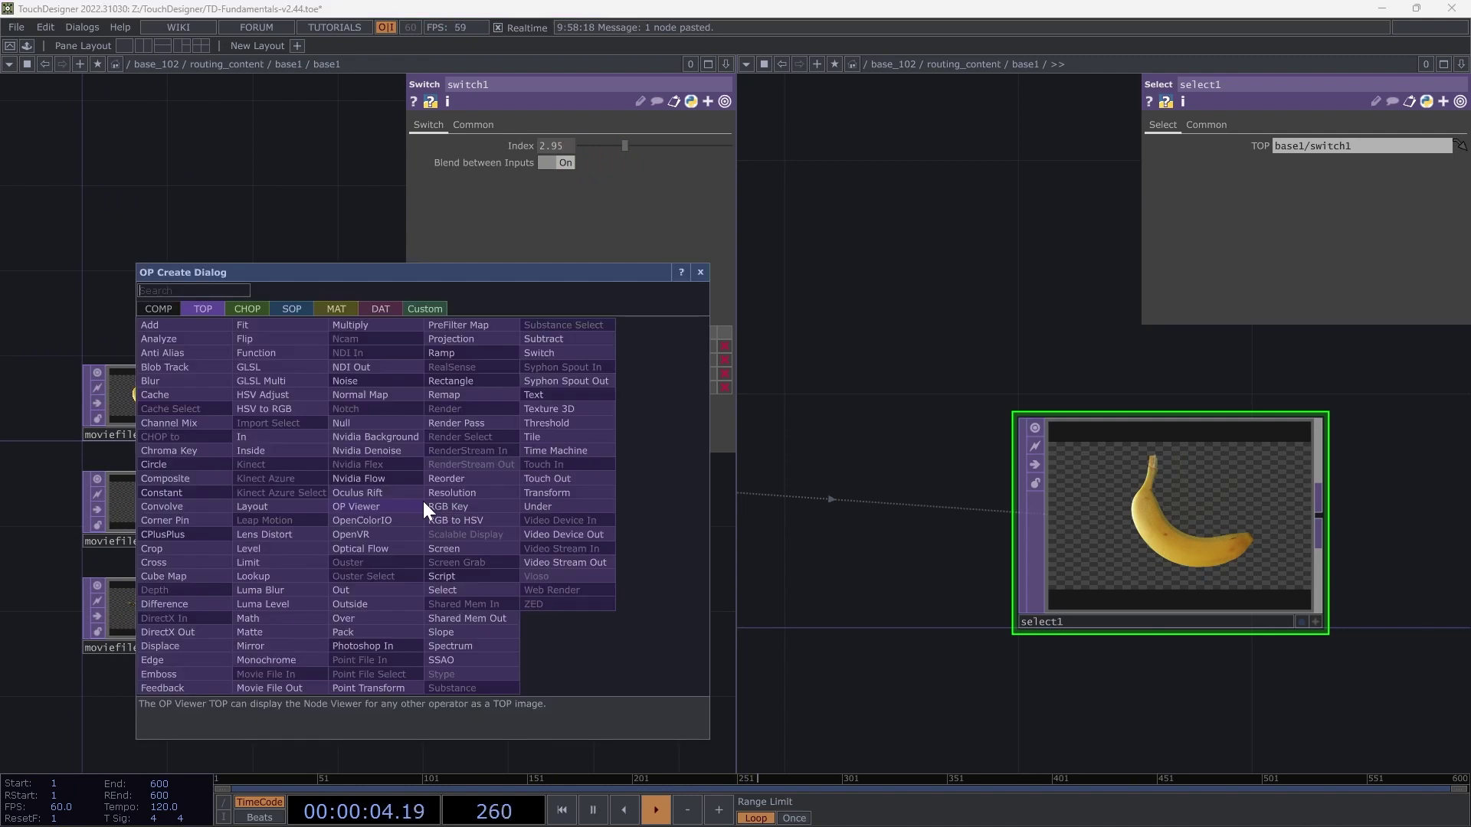
pyautogui.write('hsv')
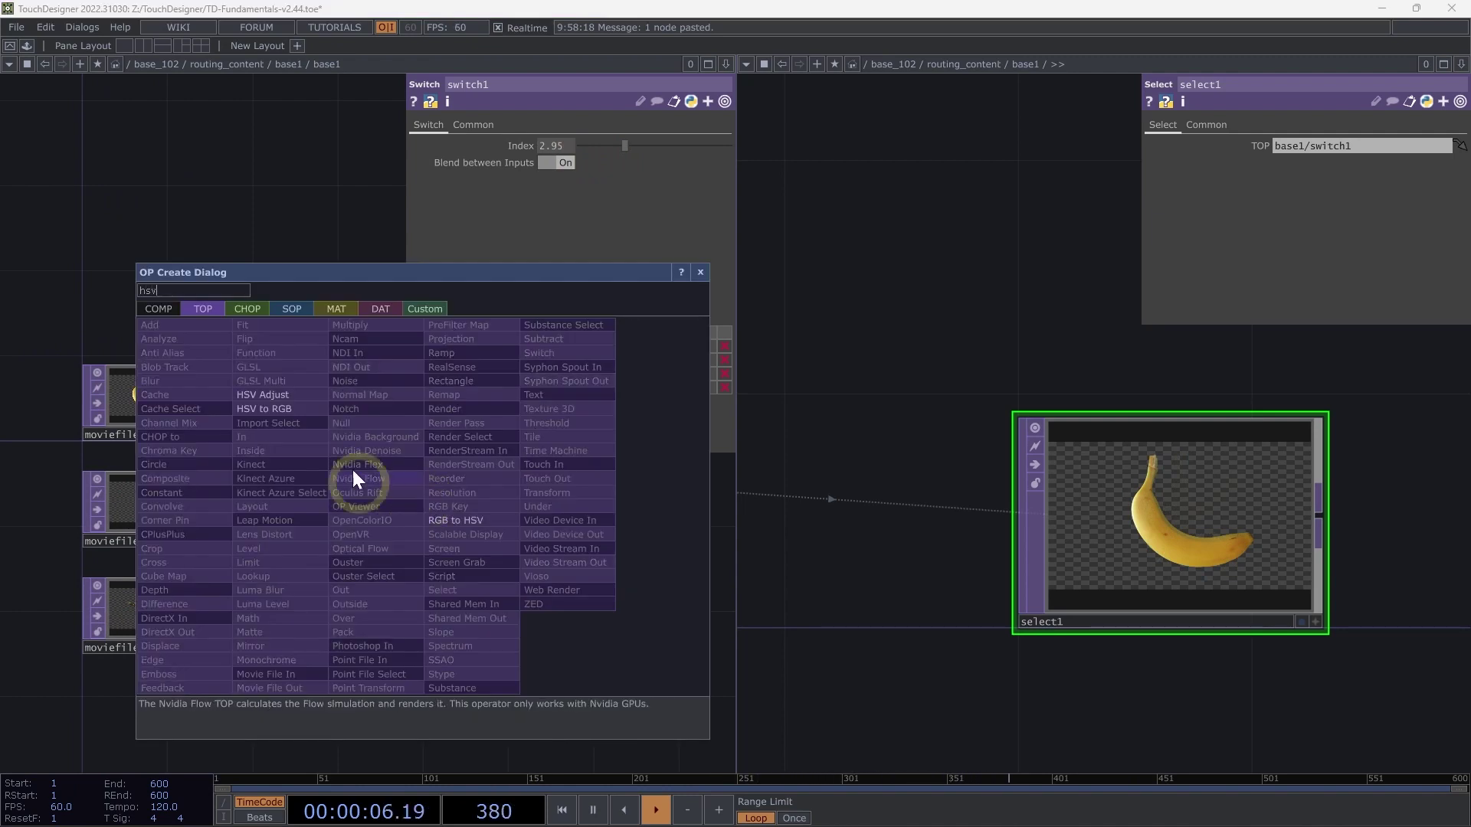
pyautogui.click(286, 395)
pyautogui.click(527, 527)
pyautogui.scroll(2, 511, 503)
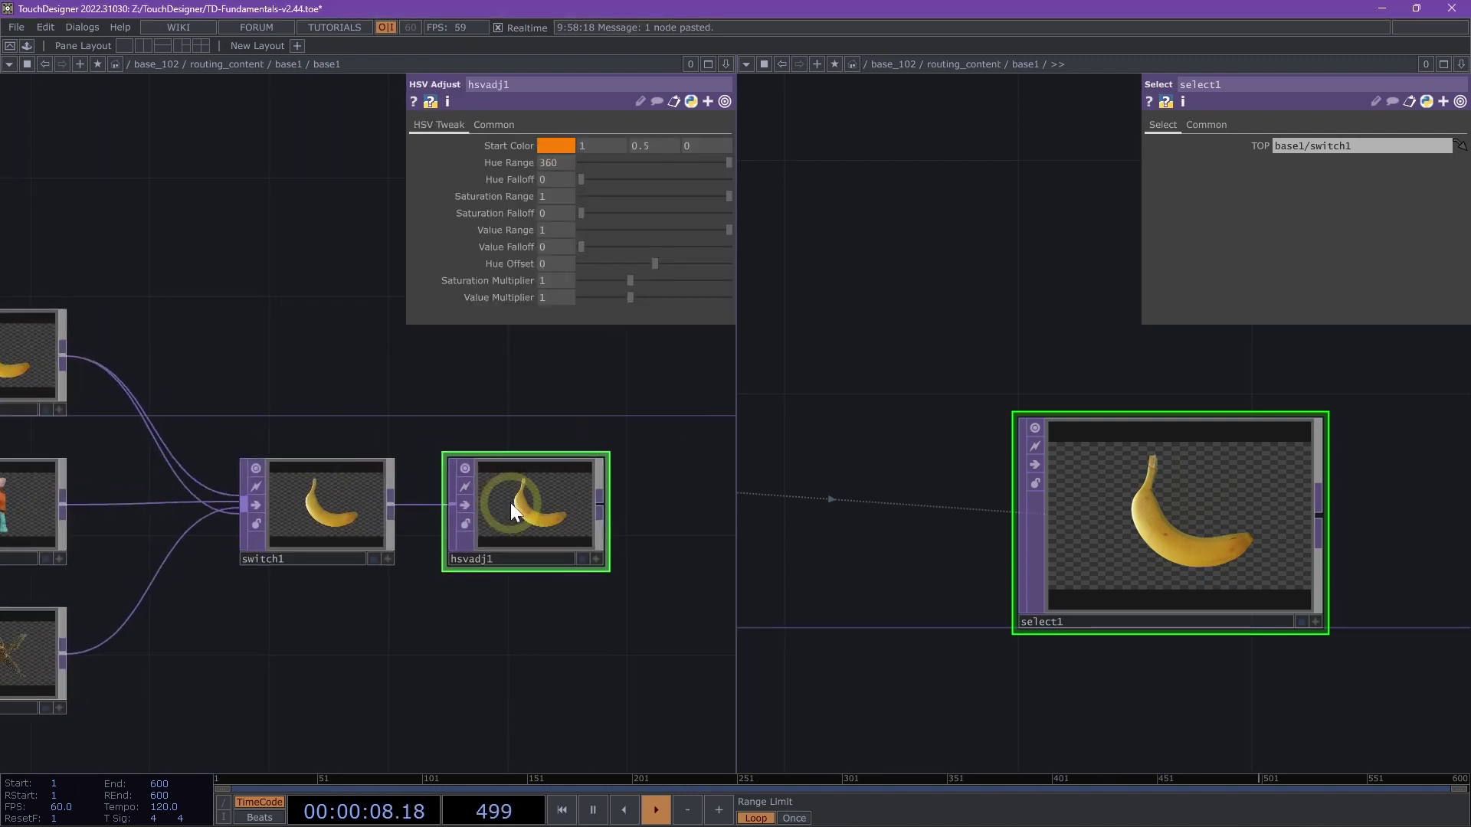
pyautogui.click(460, 410)
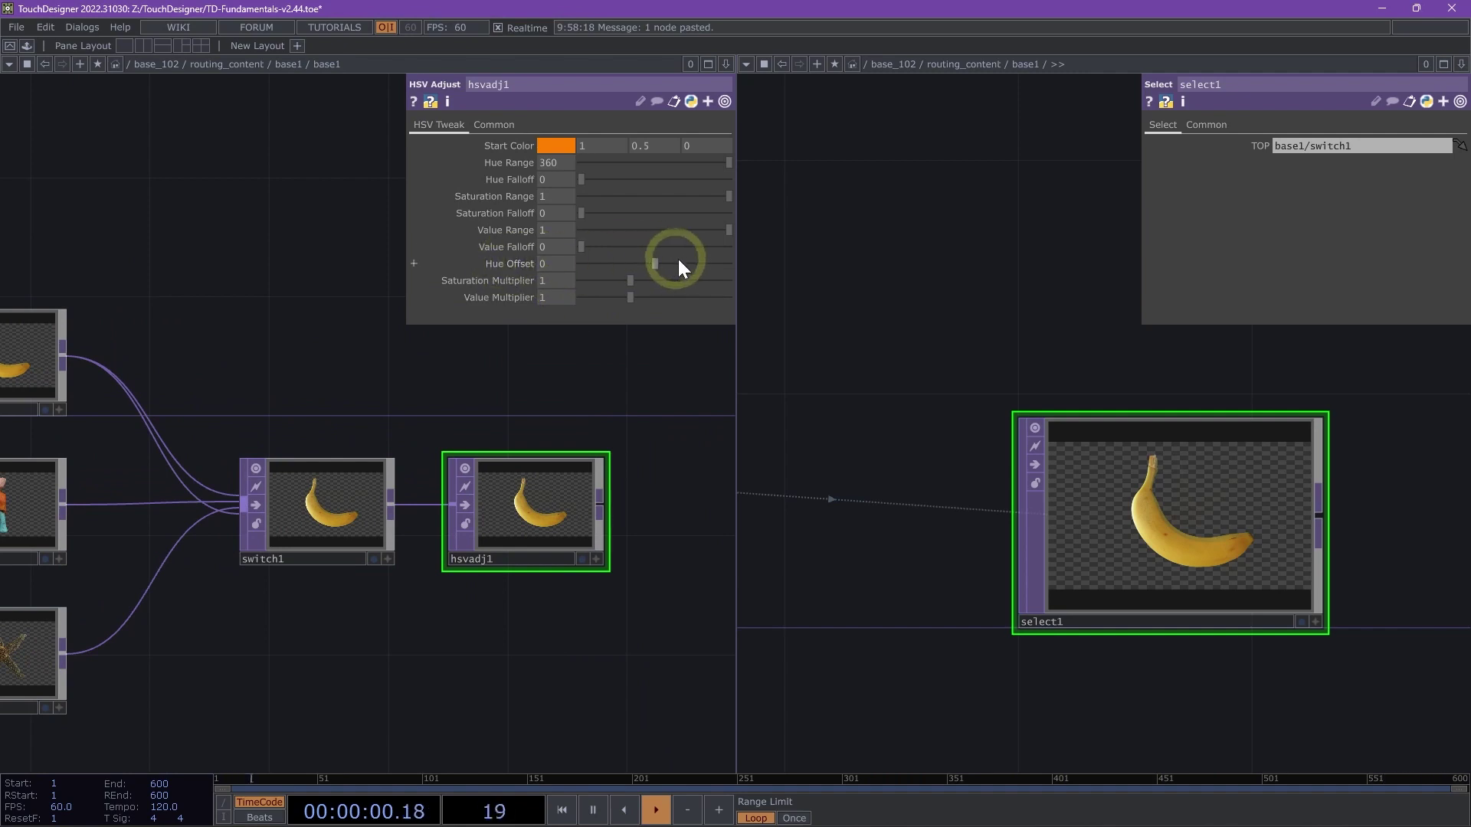
# Point select1 at hsvadj1 and set Hue Offset to 54 for a green banana
pyautogui.moveTo(648, 262); pyautogui.dragTo(706, 260)
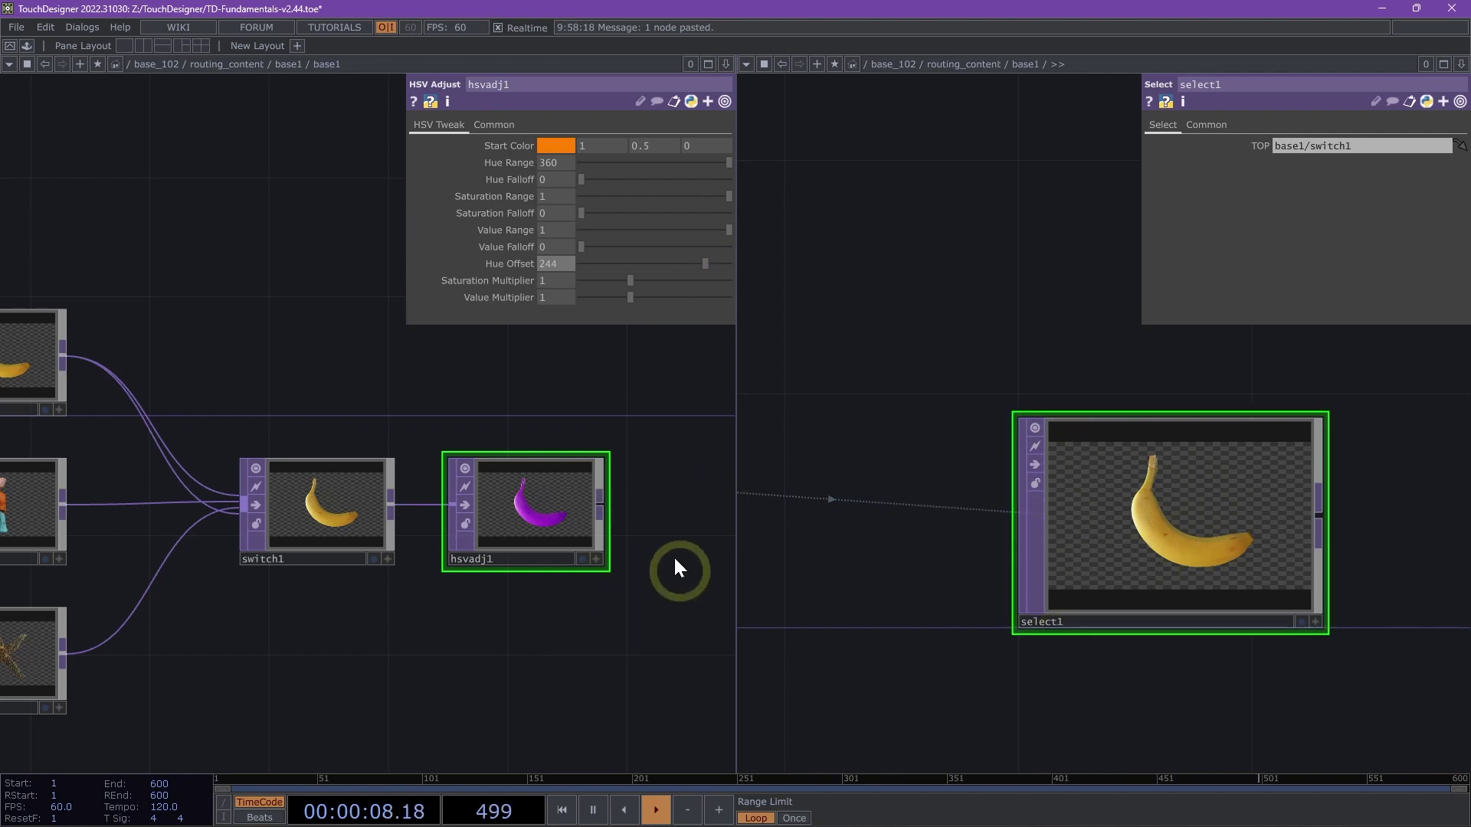
pyautogui.moveTo(909, 540); pyautogui.dragTo(879, 488)
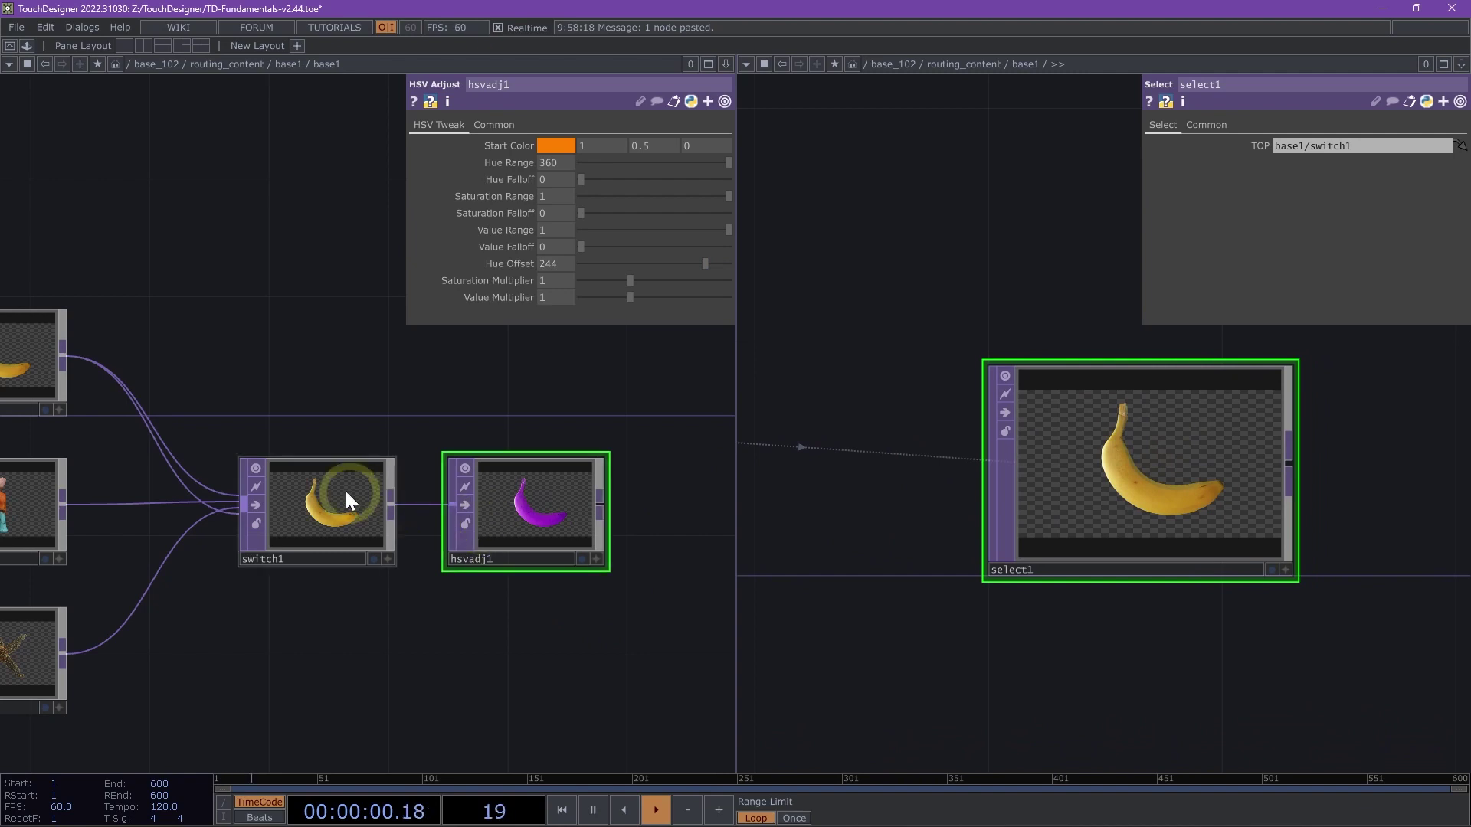
pyautogui.moveTo(545, 506); pyautogui.dragTo(1335, 140)
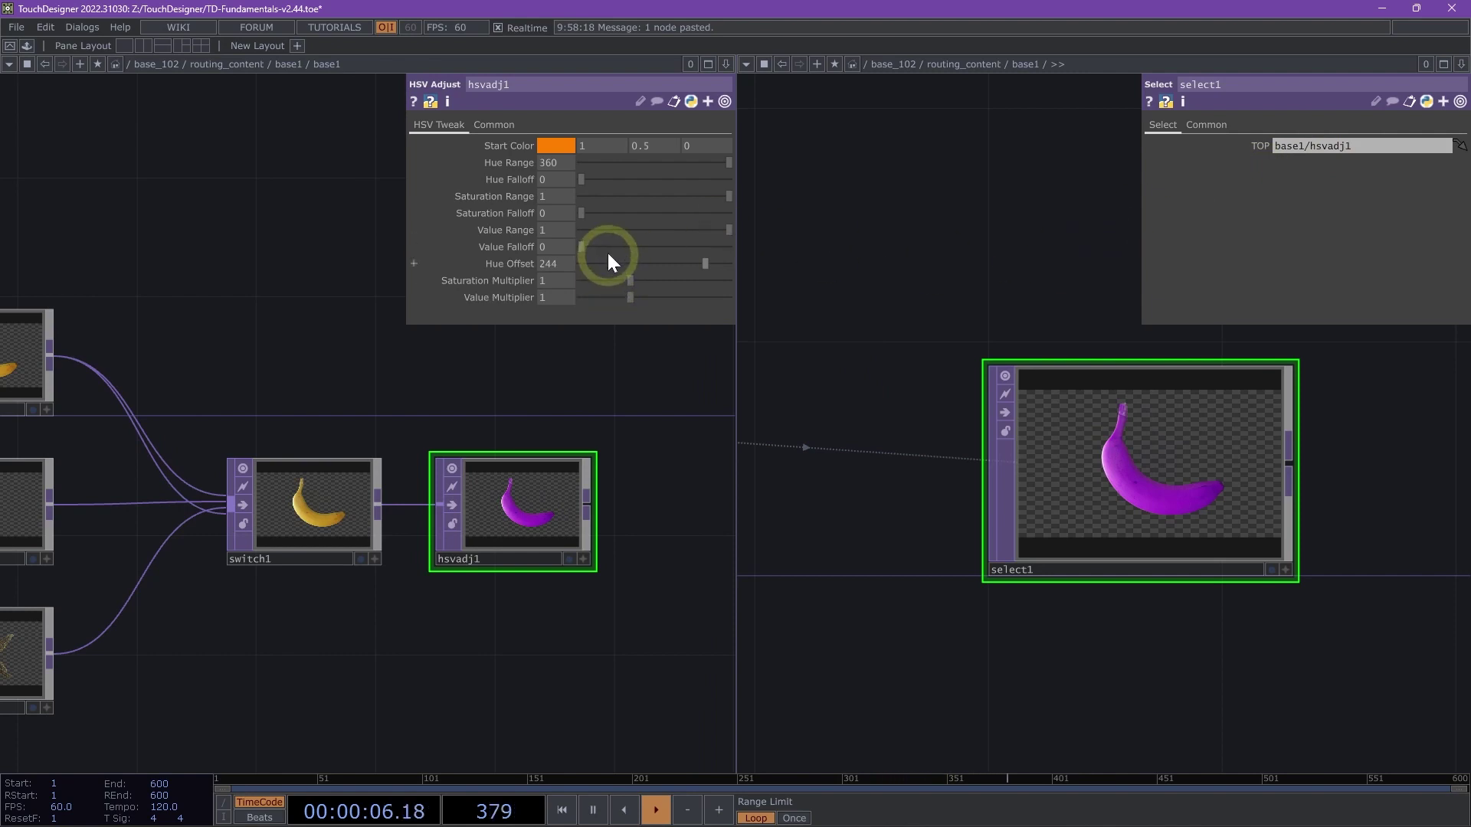
pyautogui.moveTo(617, 262); pyautogui.dragTo(668, 262)
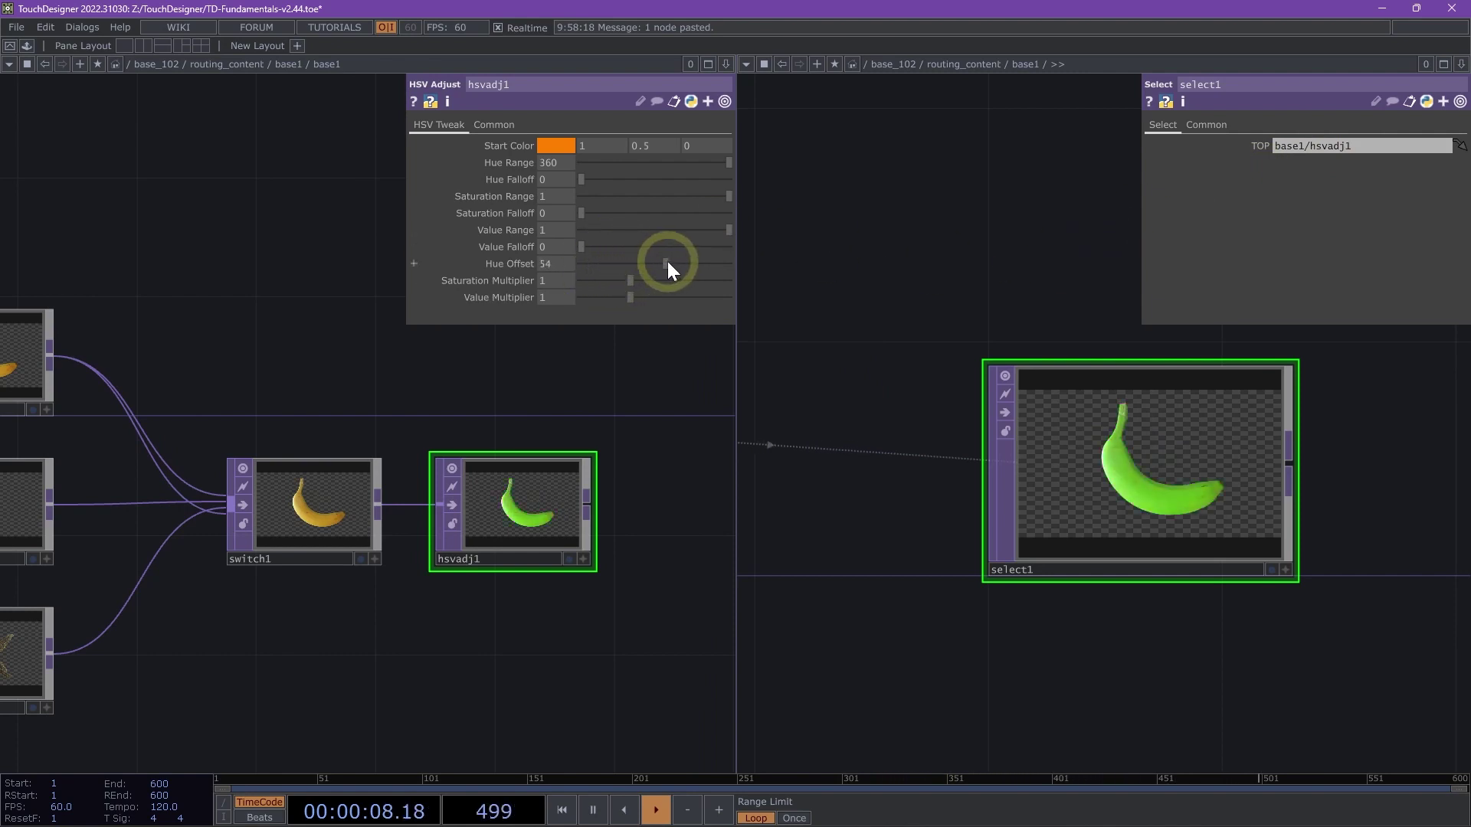
pyautogui.moveTo(657, 382); pyautogui.dragTo(435, 391)
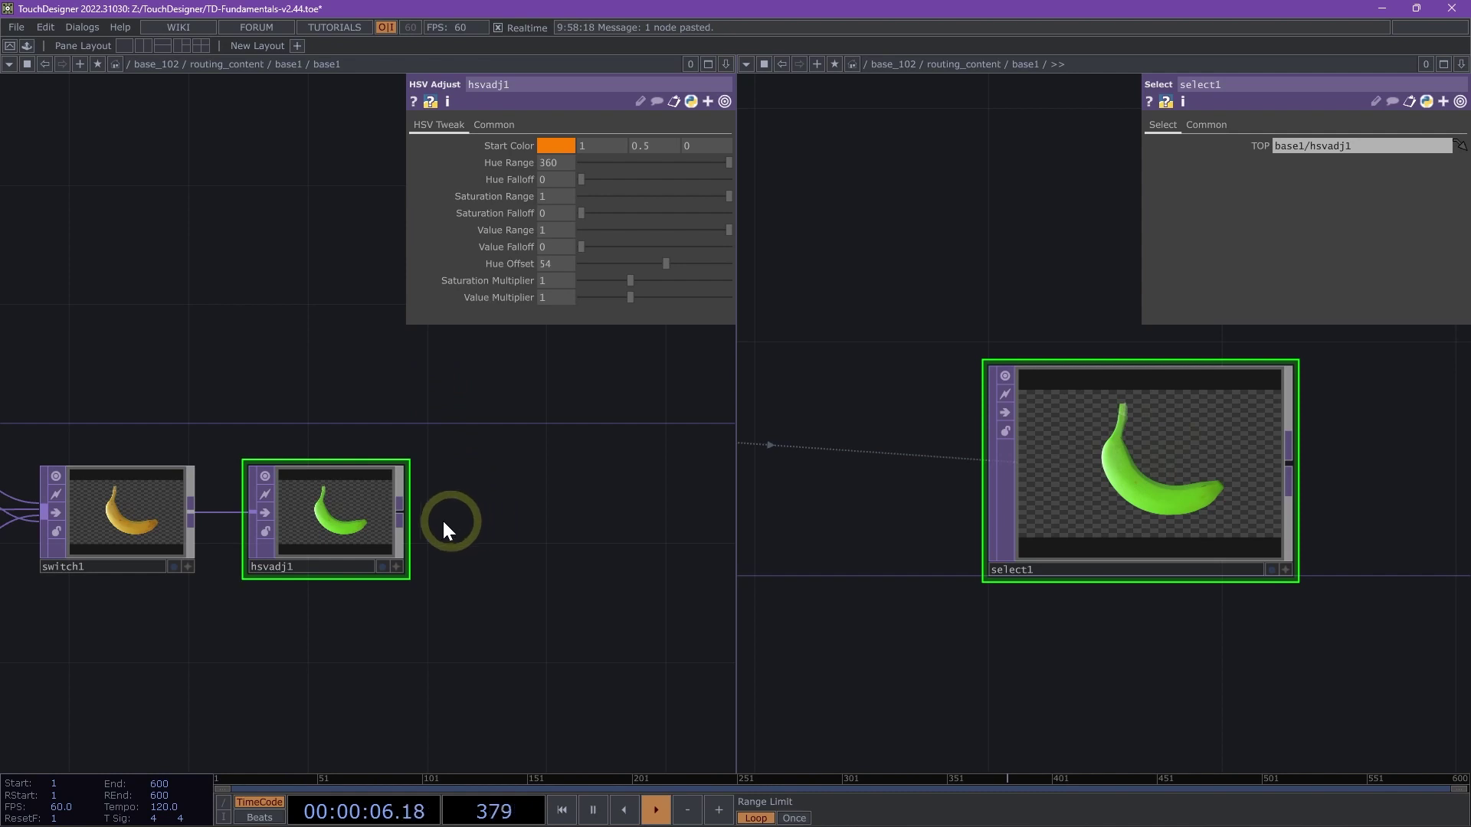
# Add a Null TOP, null1, after hsvadj1 and move it off to the right
pyautogui.moveTo(443, 522)
pyautogui.mouseDown()
pyautogui.moveTo(311, 512)
pyautogui.moveTo(419, 530)
pyautogui.mouseUp()
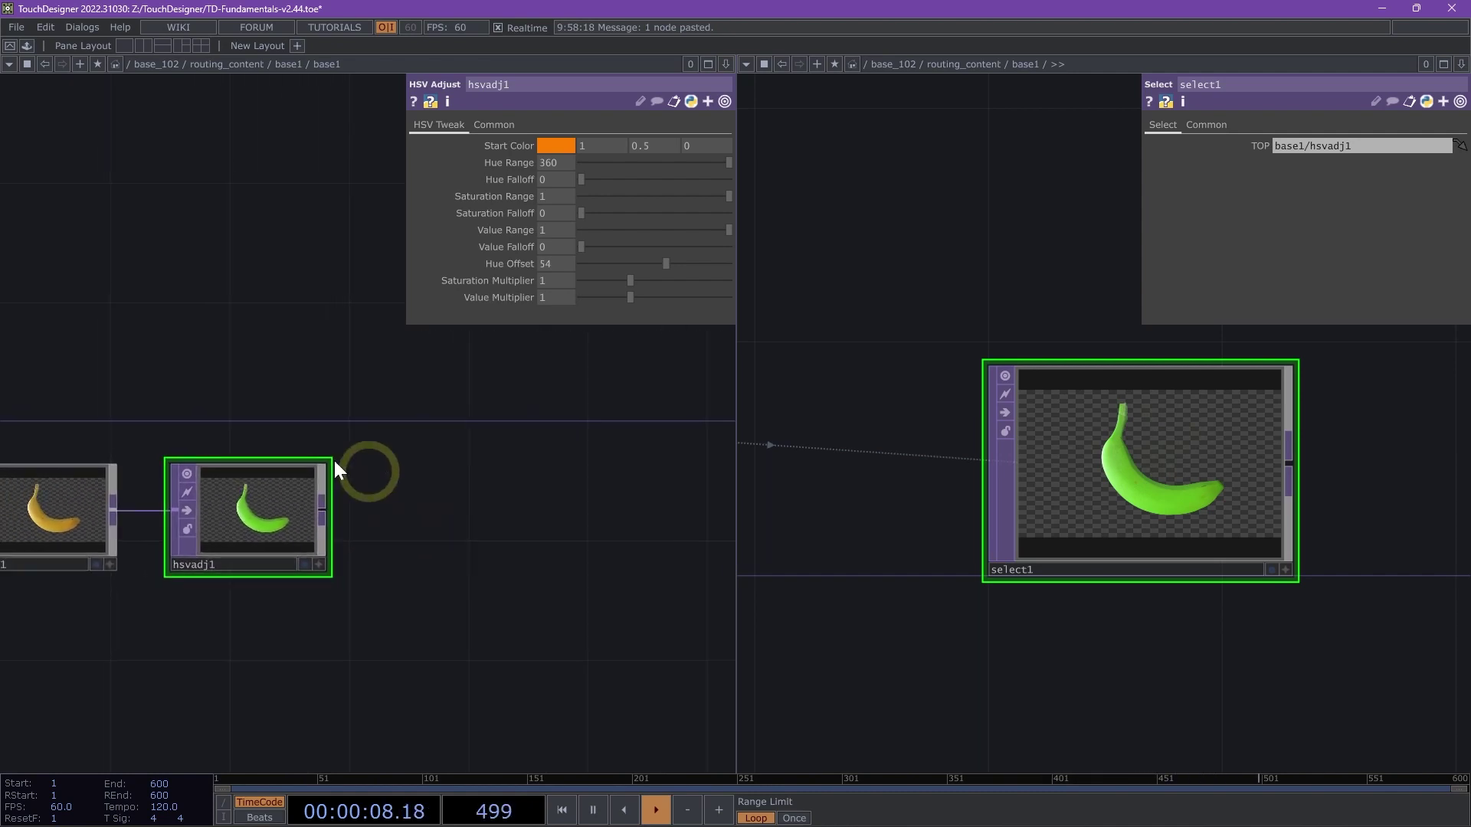
pyautogui.rightClick(329, 512)
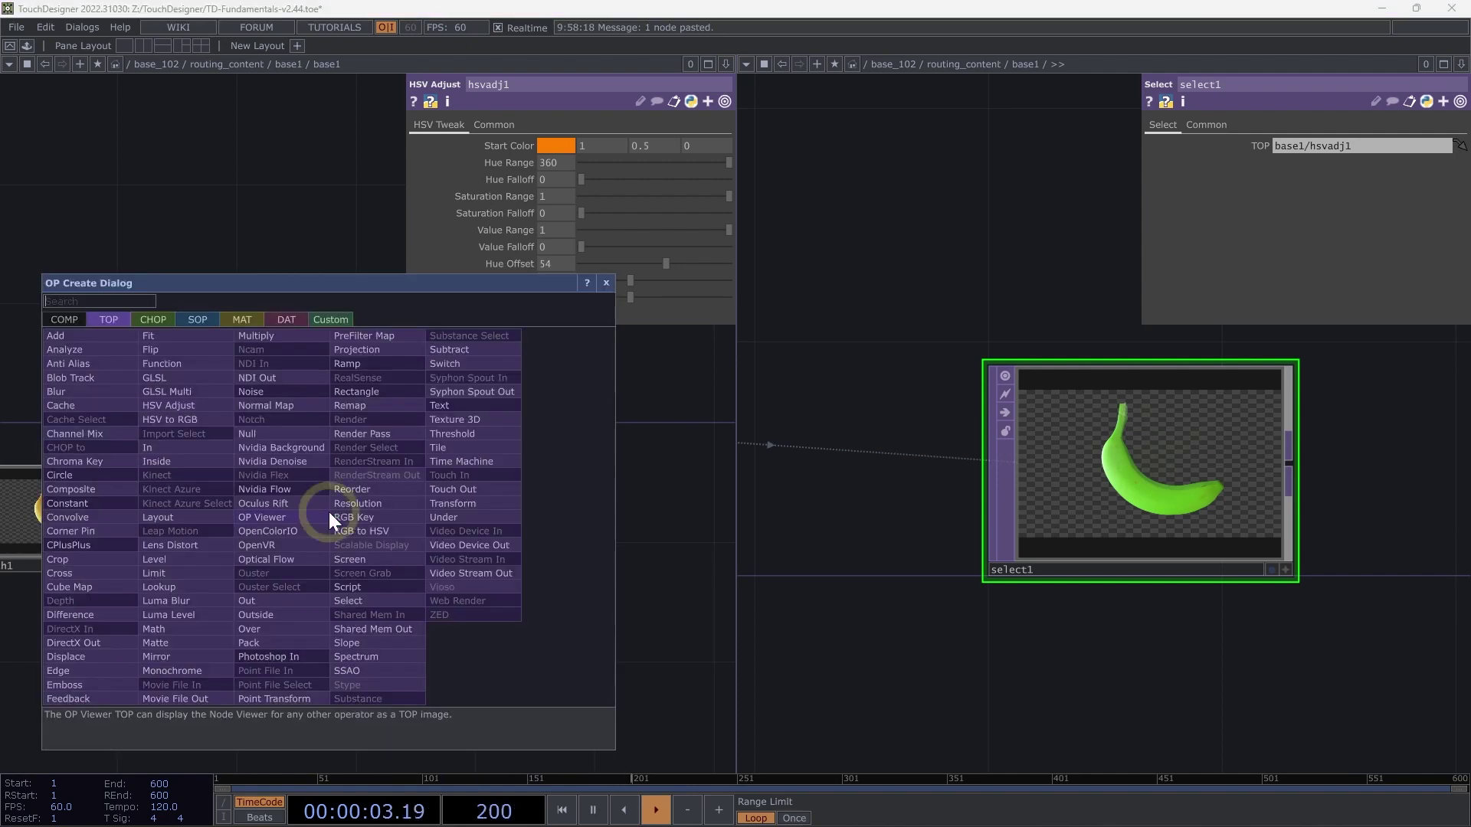
pyautogui.click(294, 437)
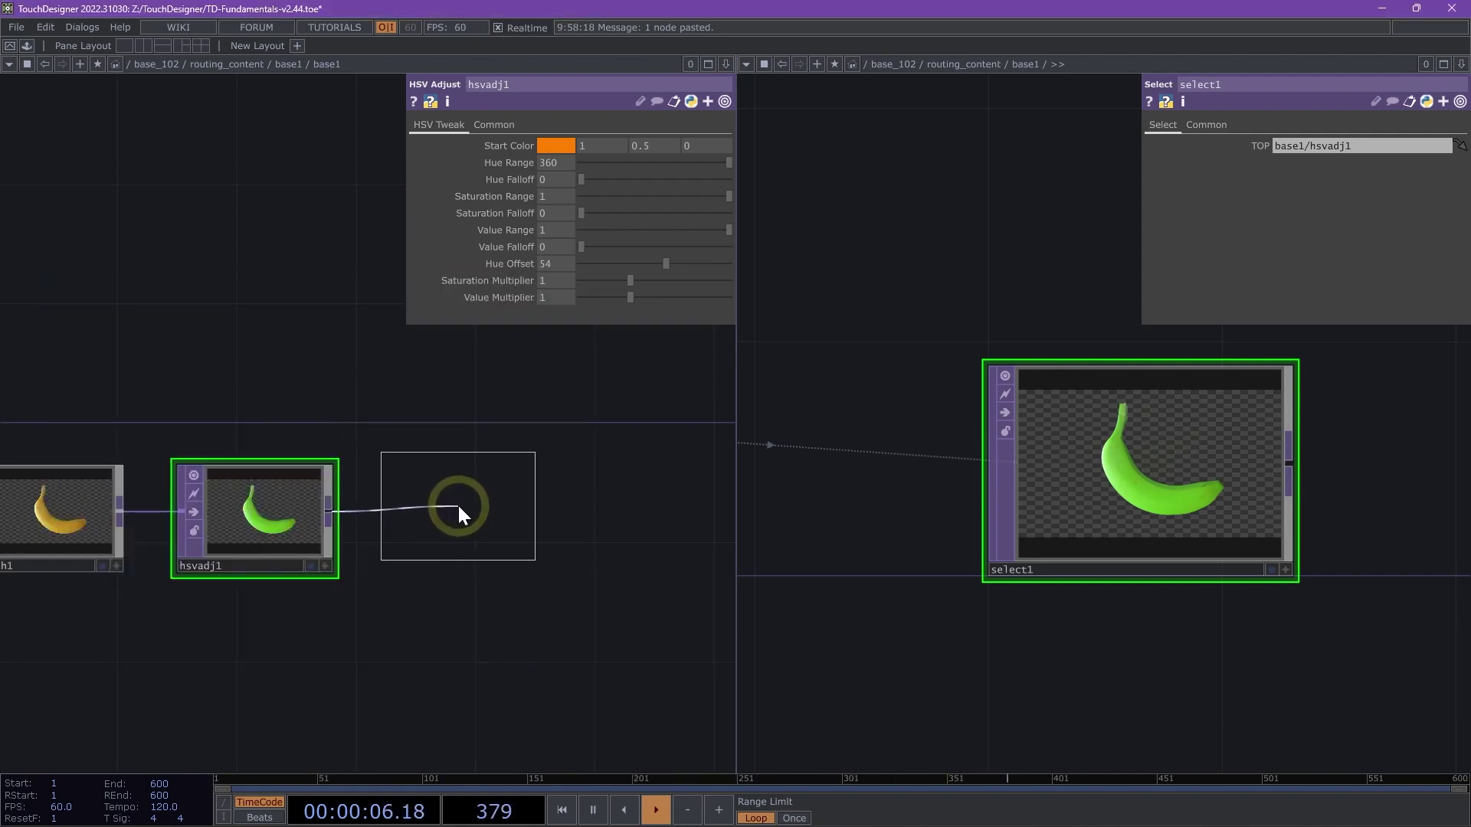
pyautogui.click(458, 508)
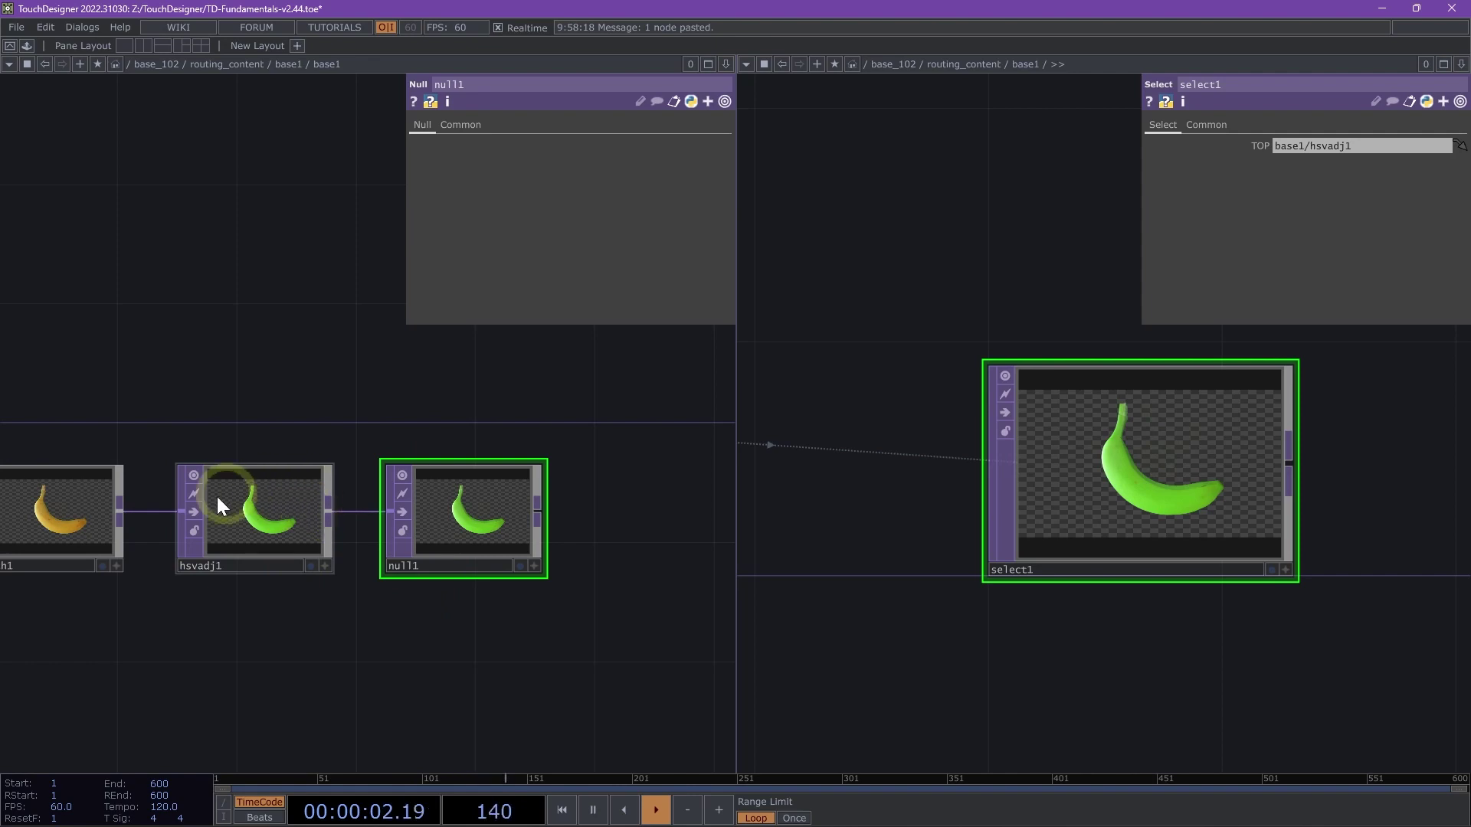
pyautogui.moveTo(564, 605); pyautogui.dragTo(380, 582)
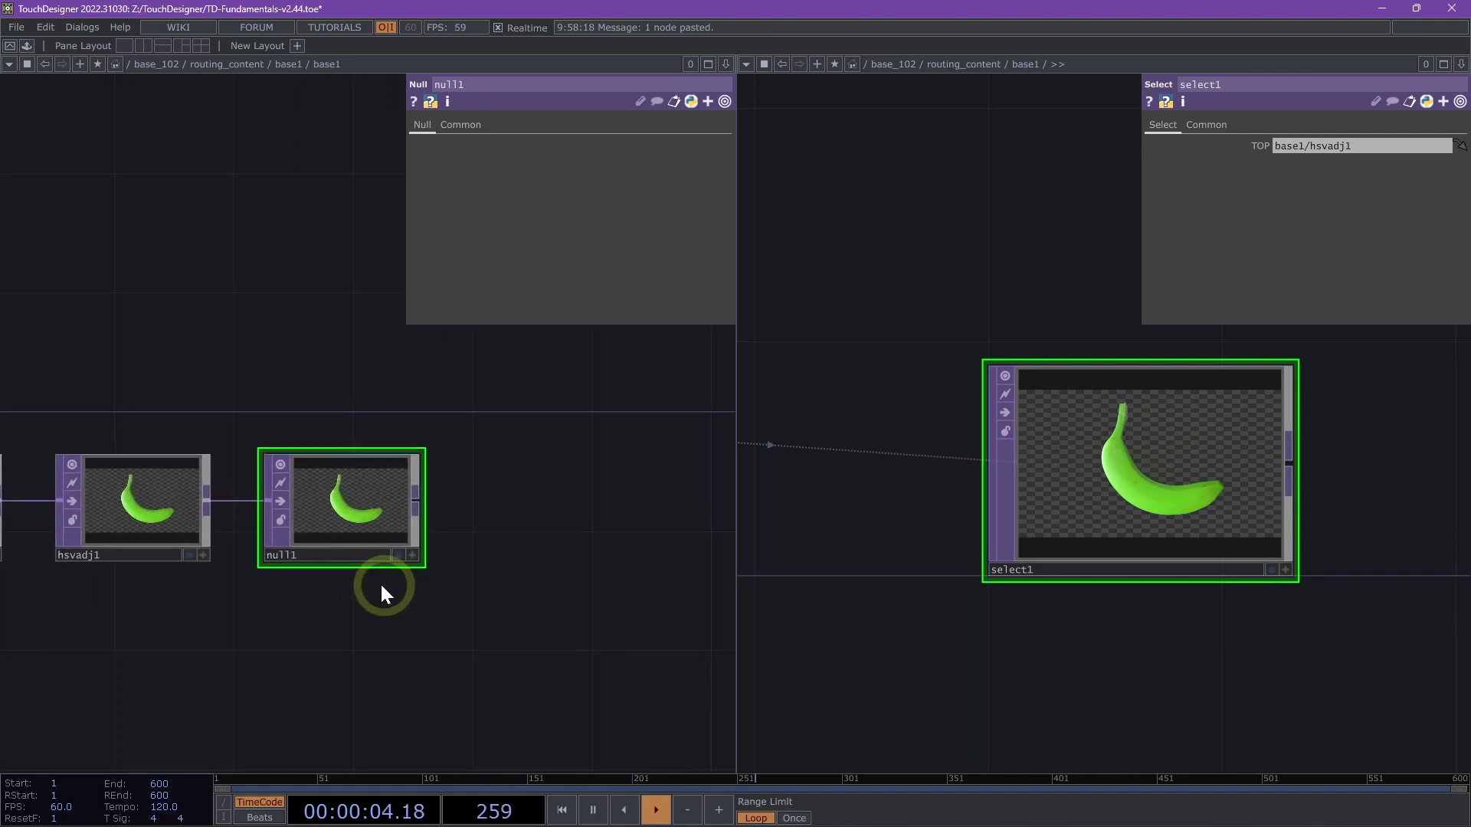
pyautogui.moveTo(338, 497); pyautogui.dragTo(600, 517)
pyautogui.moveTo(479, 666); pyautogui.dragTo(323, 654)
# Make select1 reference base1/null1 instead of hsvadj1
pyautogui.moveTo(448, 502); pyautogui.dragTo(1354, 149)
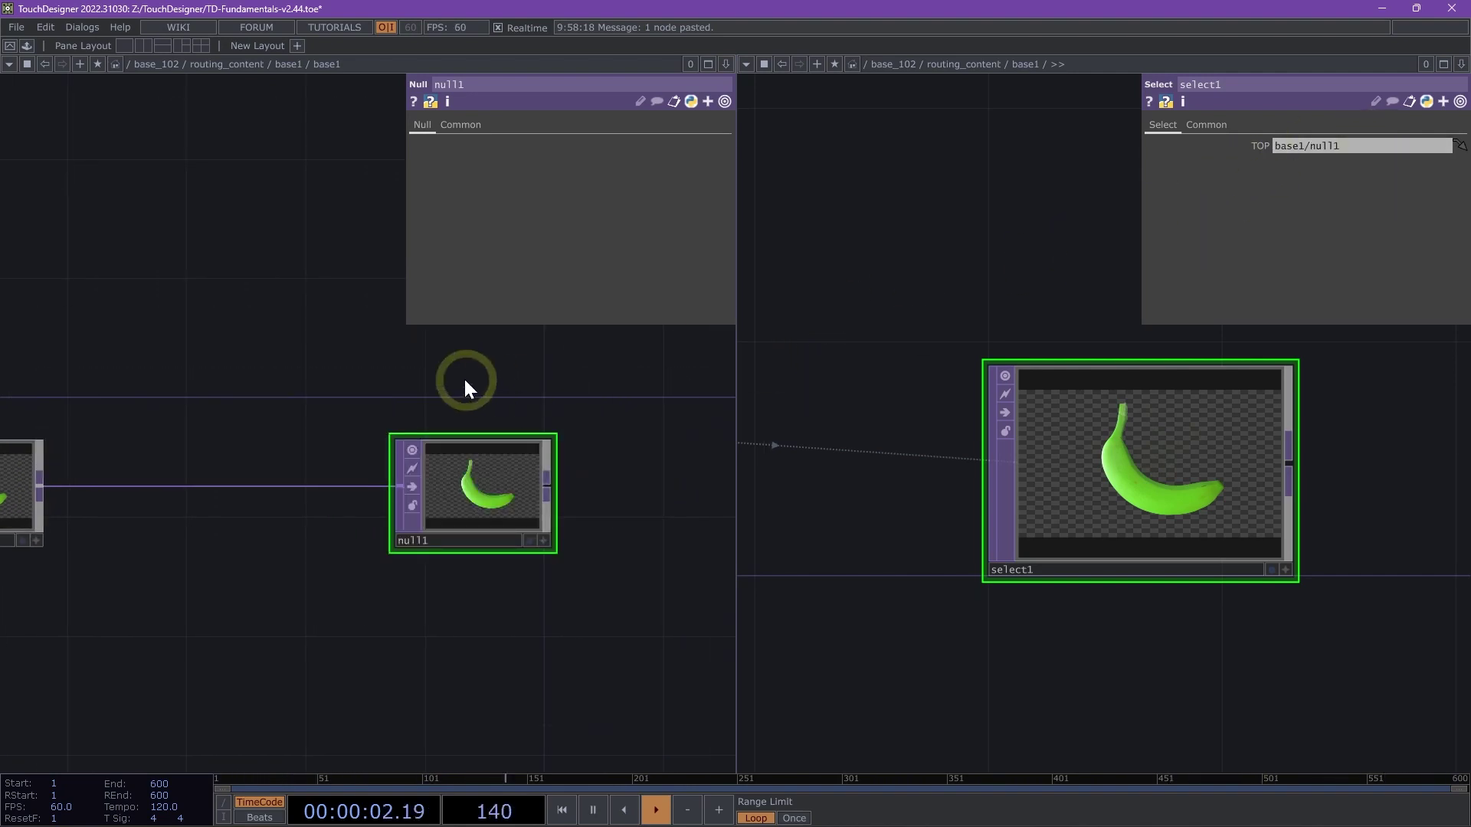
pyautogui.moveTo(464, 380); pyautogui.dragTo(373, 458)
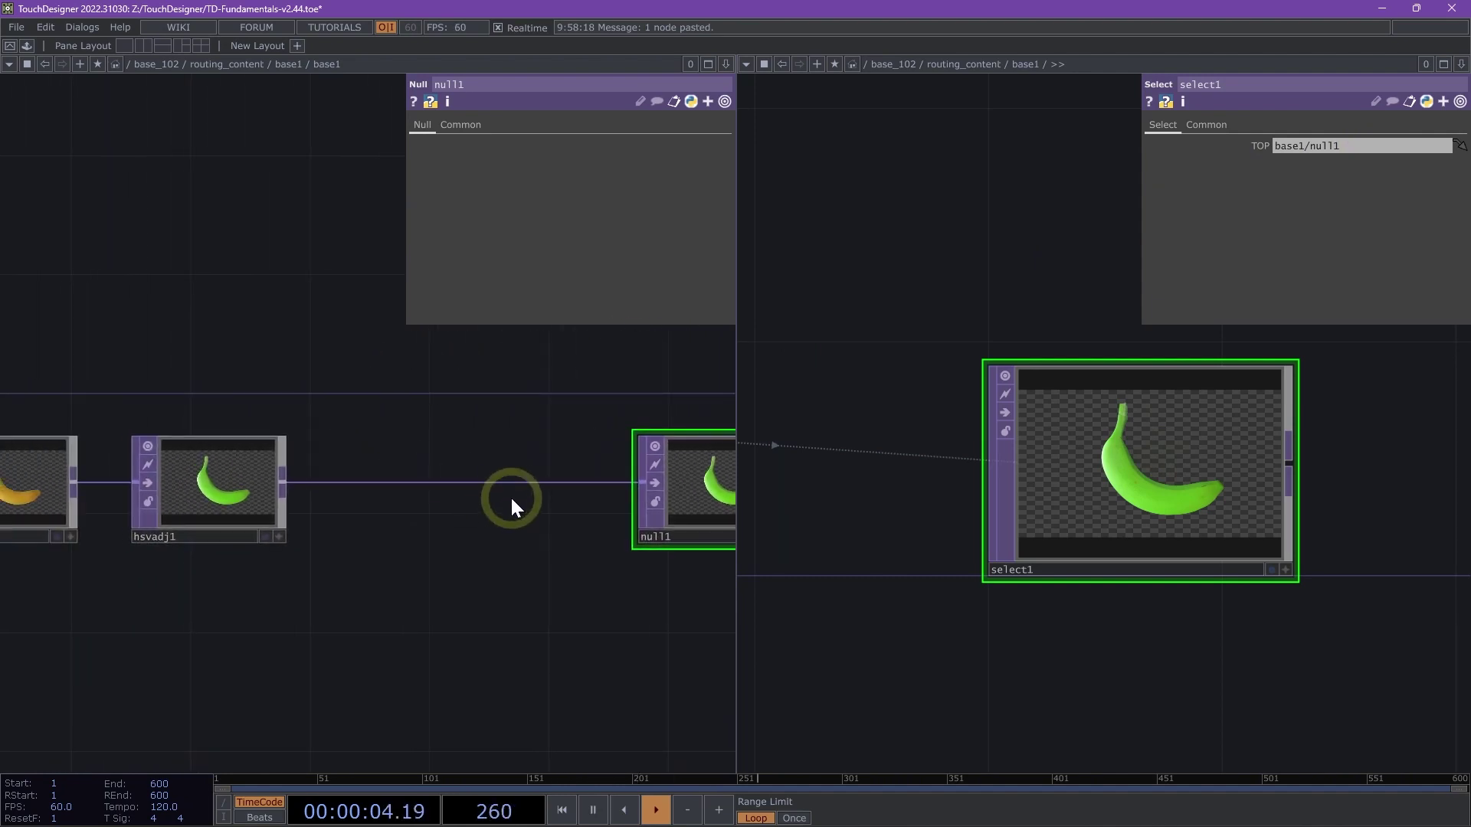
pyautogui.moveTo(404, 522); pyautogui.dragTo(328, 521)
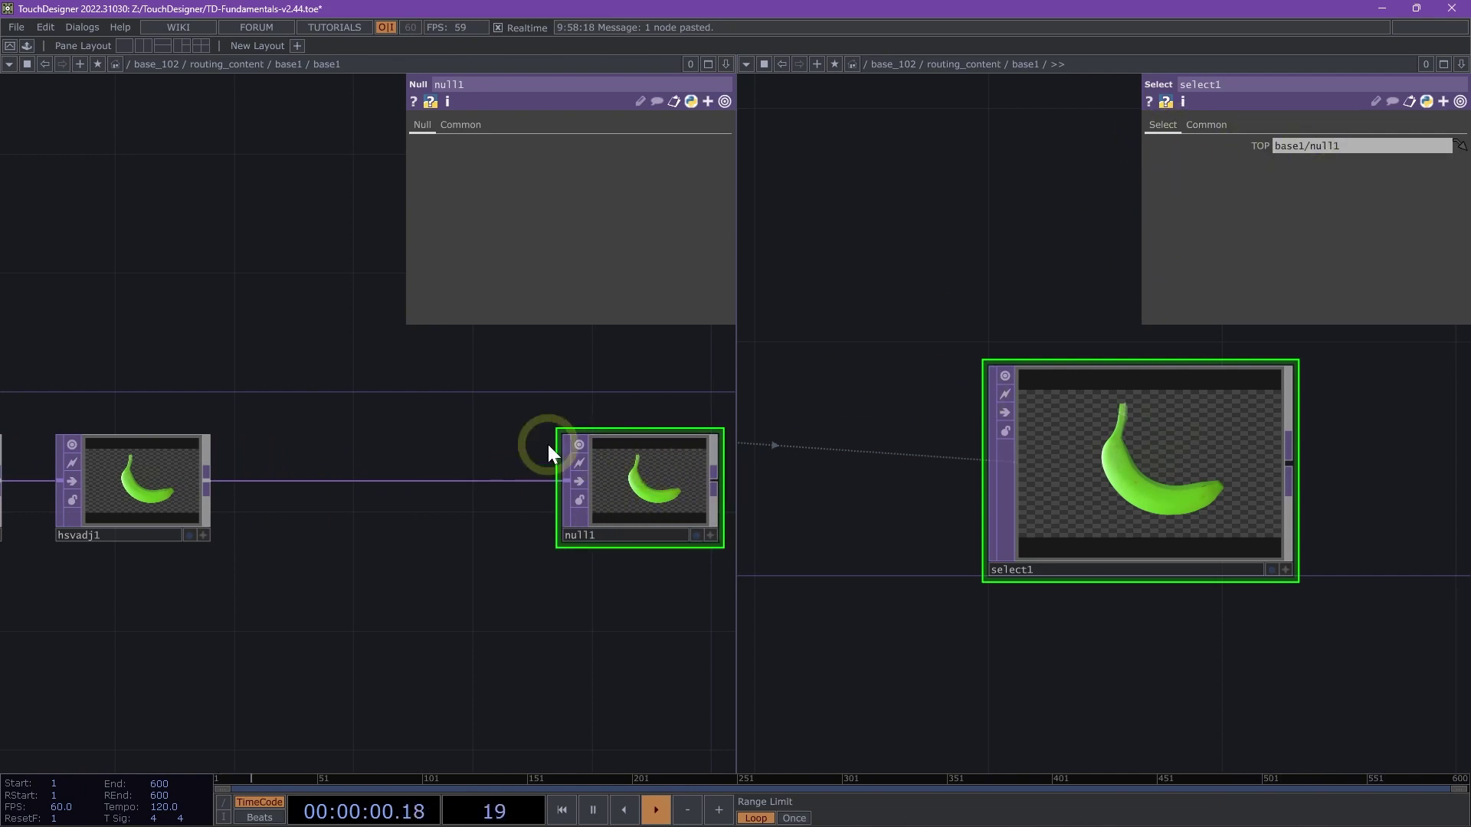
# Insert an Edge TOP, edge1, into the wire between hsvadj1 and null1
pyautogui.rightClick(374, 475)
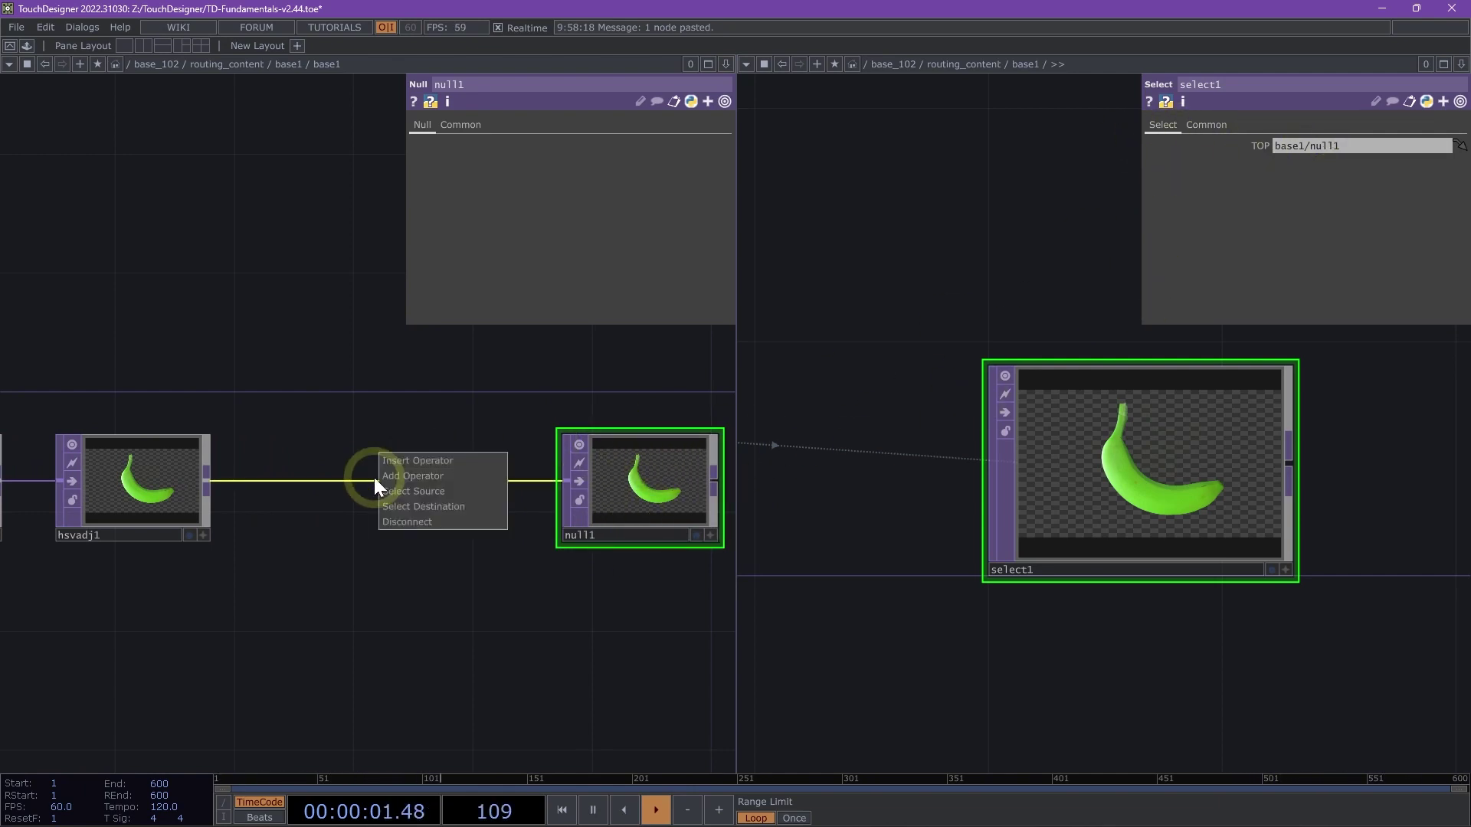
pyautogui.click(425, 458)
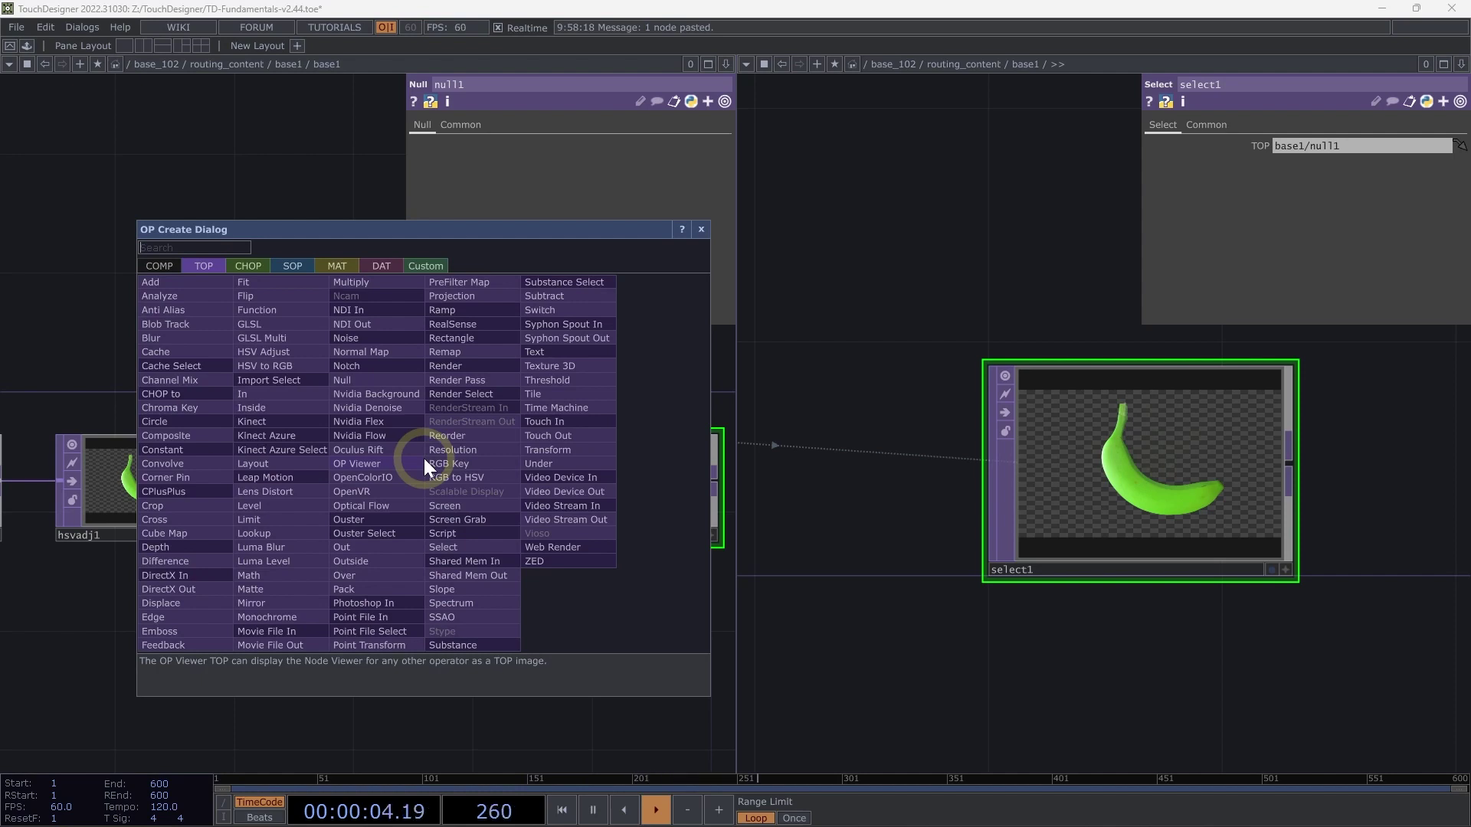
pyautogui.click(169, 613)
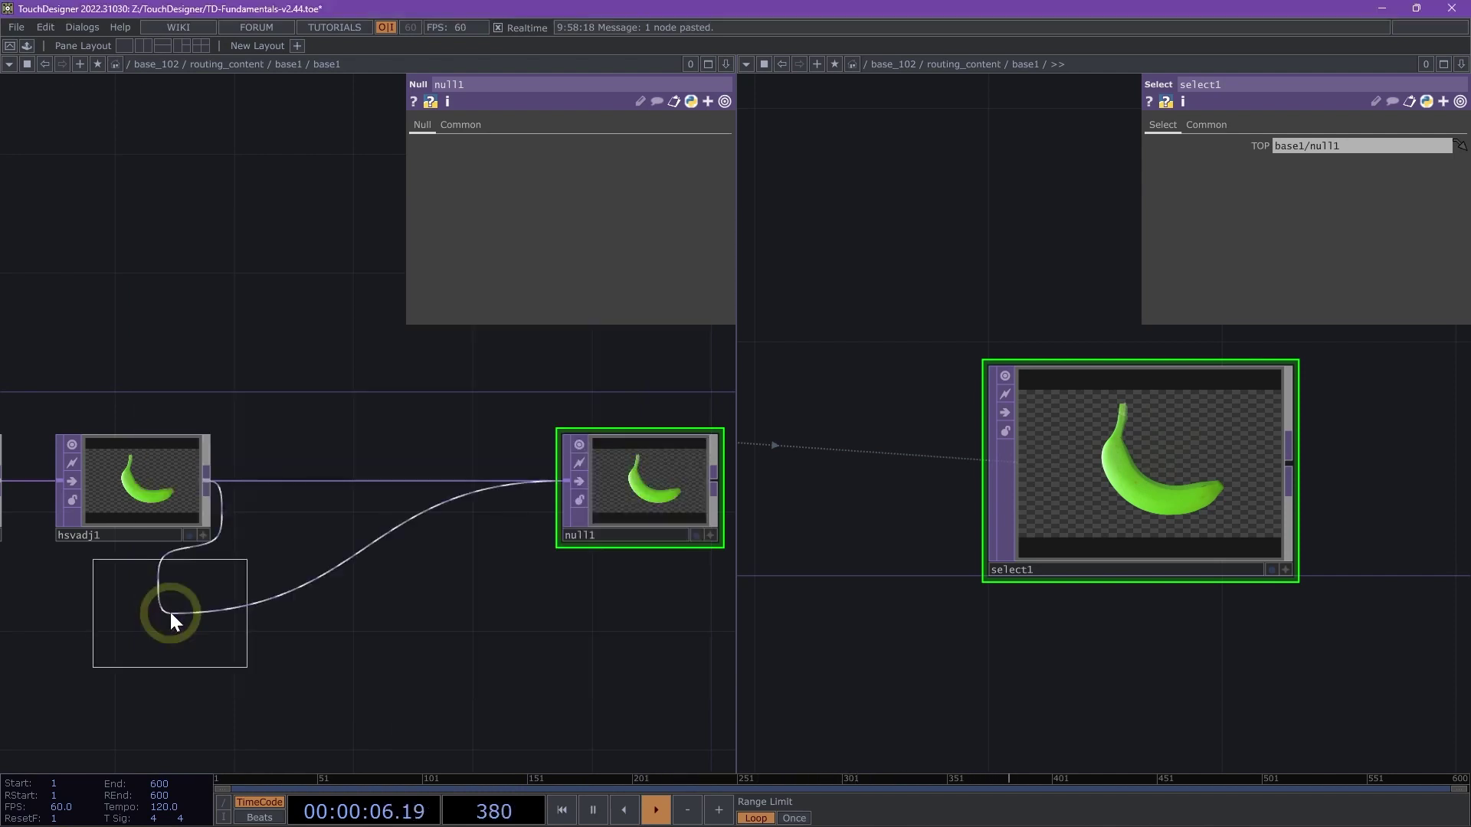
pyautogui.click(394, 481)
pyautogui.moveTo(410, 473); pyautogui.dragTo(380, 473)
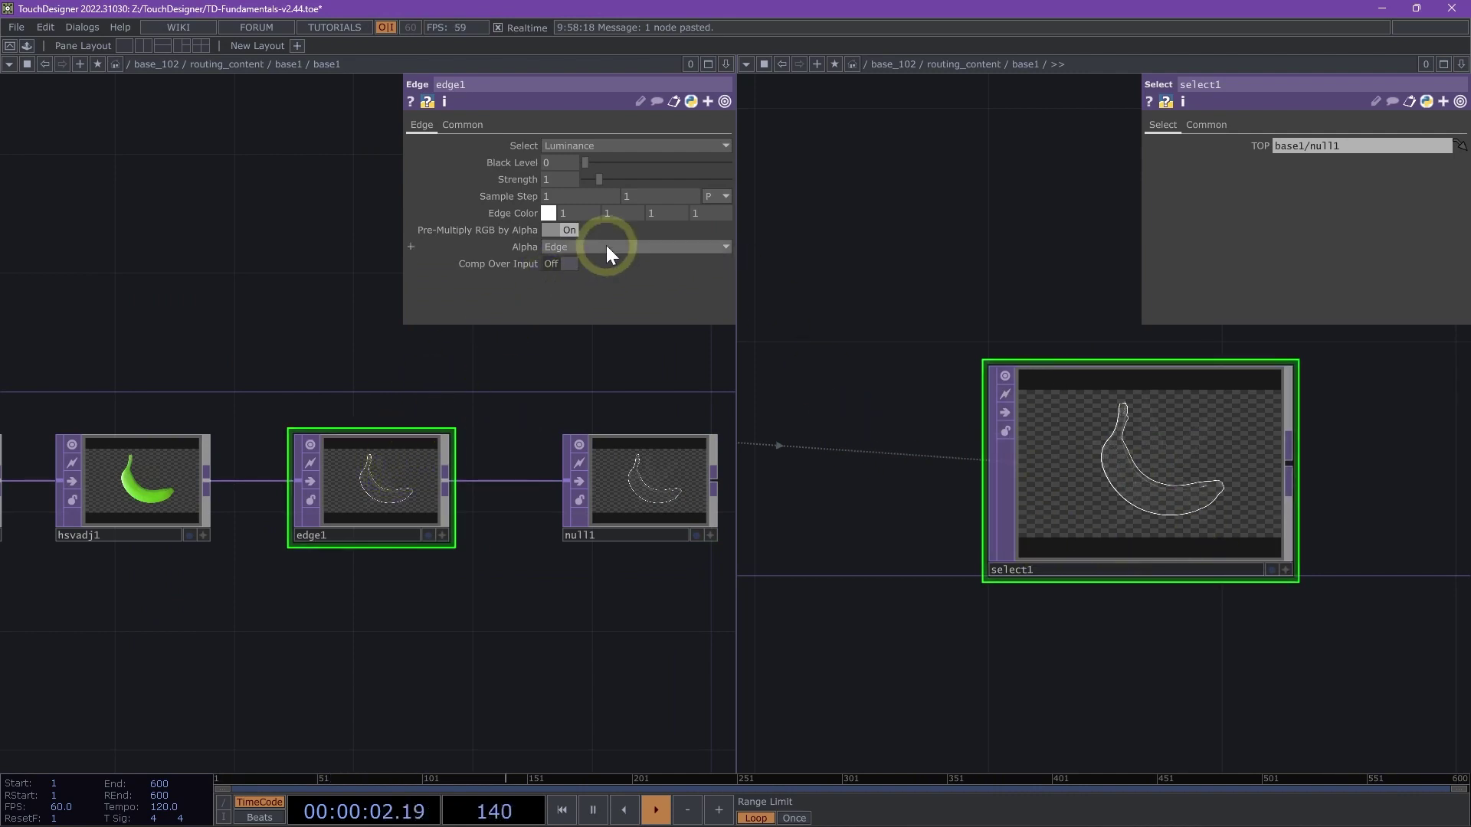
# Turn edge1's Comp Over Input On to outline the green banana
pyautogui.click(561, 264)
pyautogui.scroll(-3, 188, 352)
pyautogui.moveTo(192, 349); pyautogui.dragTo(506, 380)
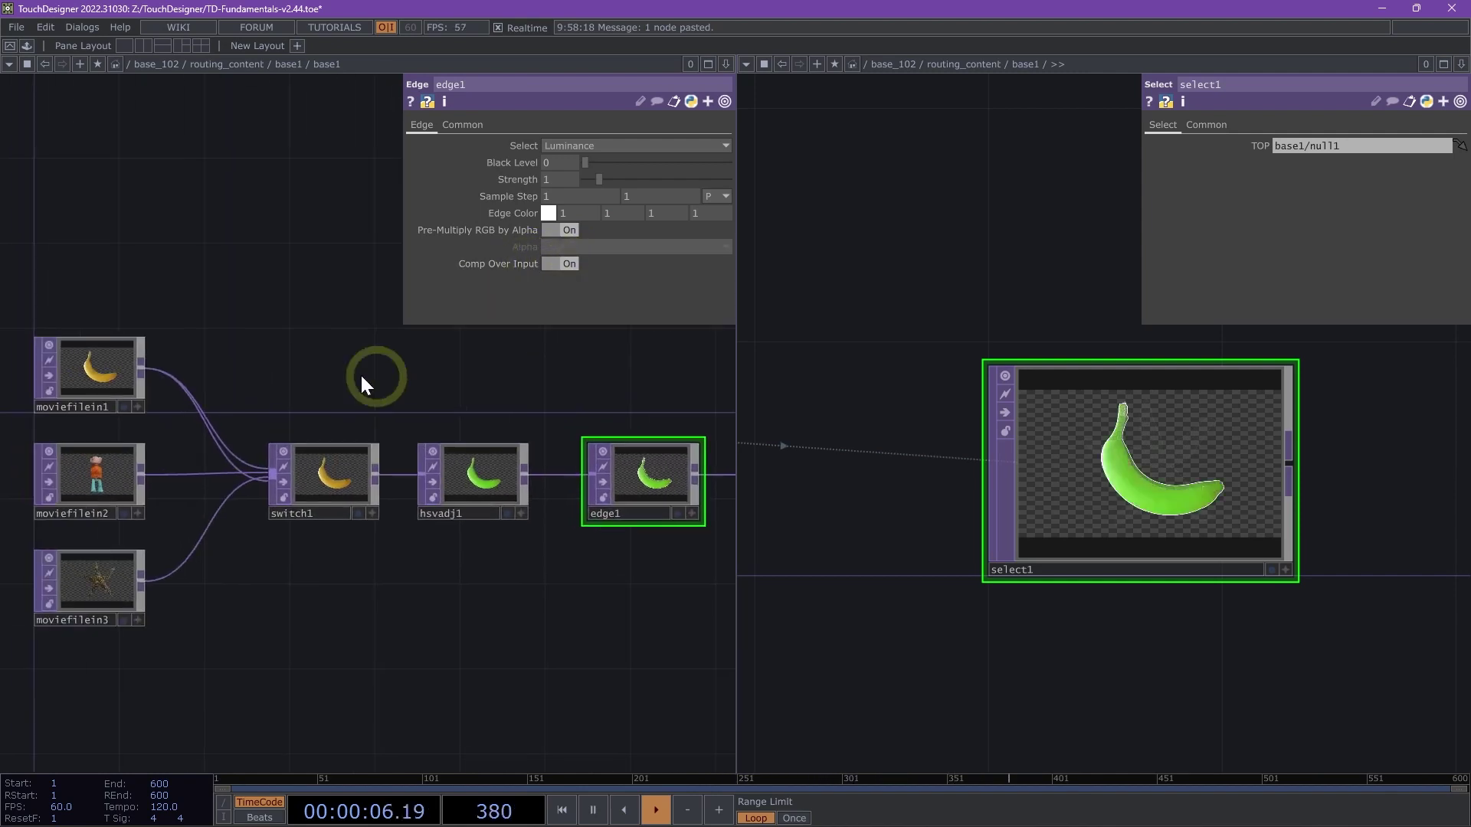
pyautogui.moveTo(361, 383); pyautogui.dragTo(401, 389)
pyautogui.click(387, 475)
# Move switch1's Index to the figure clip input
pyautogui.moveTo(521, 627); pyautogui.dragTo(368, 623)
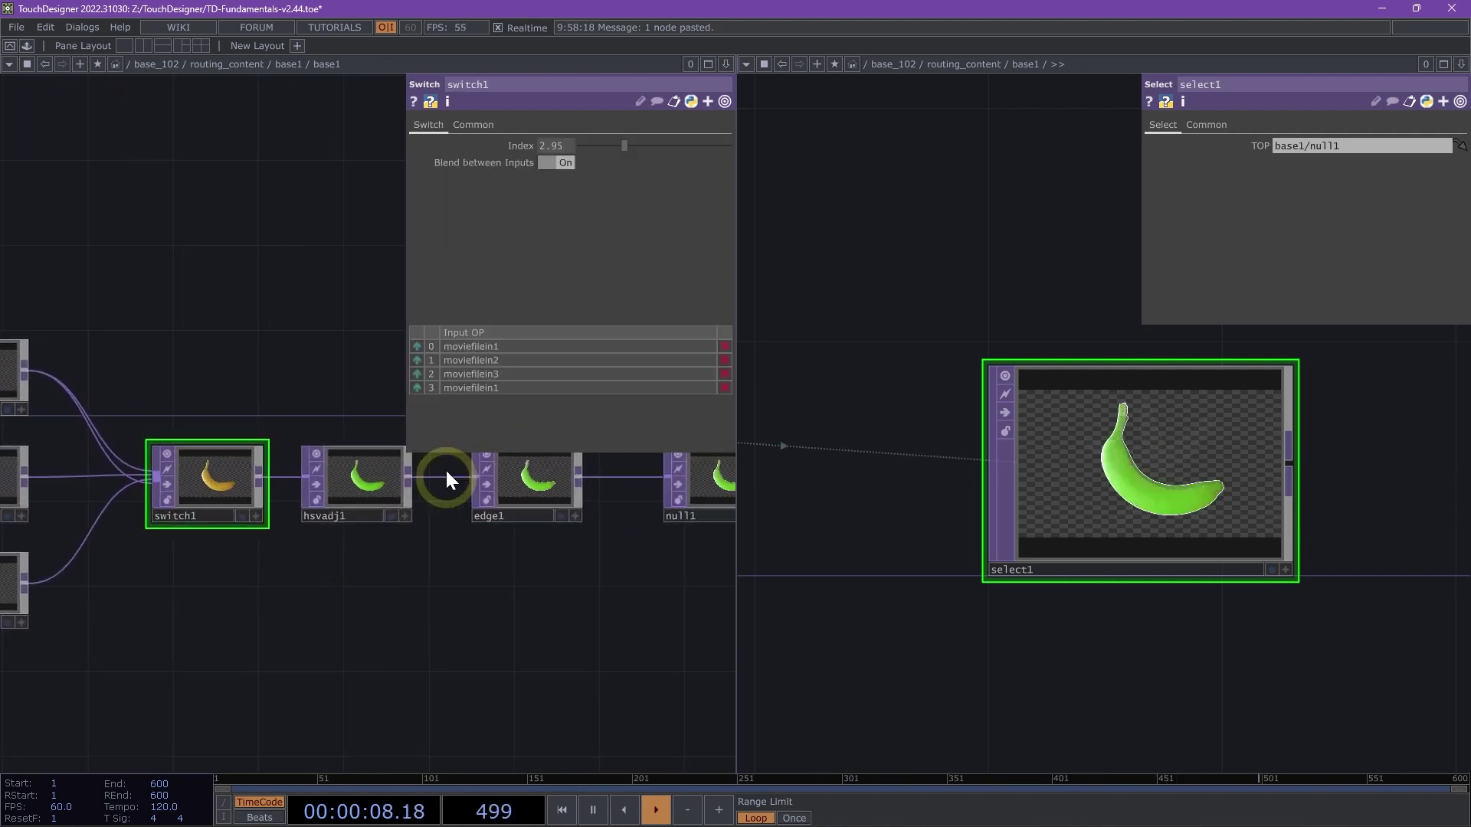
pyautogui.moveTo(614, 142); pyautogui.dragTo(582, 162)
pyautogui.moveTo(593, 636); pyautogui.dragTo(443, 645)
# Set hsvadj1's Hue Offset to -62 to tint the figure magenta
pyautogui.click(201, 427)
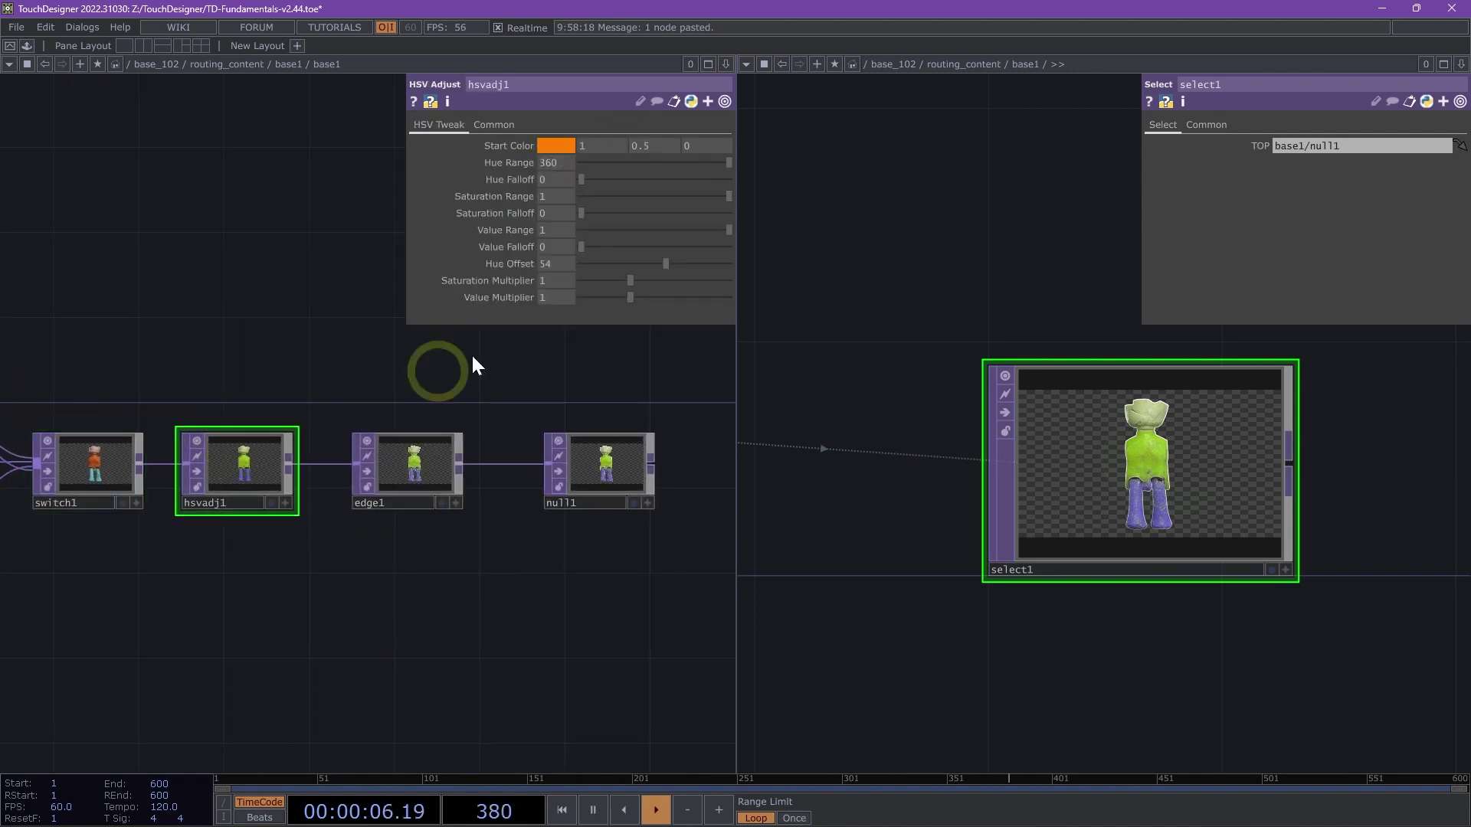
pyautogui.moveTo(655, 265)
pyautogui.mouseDown()
pyautogui.moveTo(623, 265)
pyautogui.moveTo(643, 267)
pyautogui.mouseUp()
pyautogui.moveTo(251, 581); pyautogui.dragTo(330, 592)
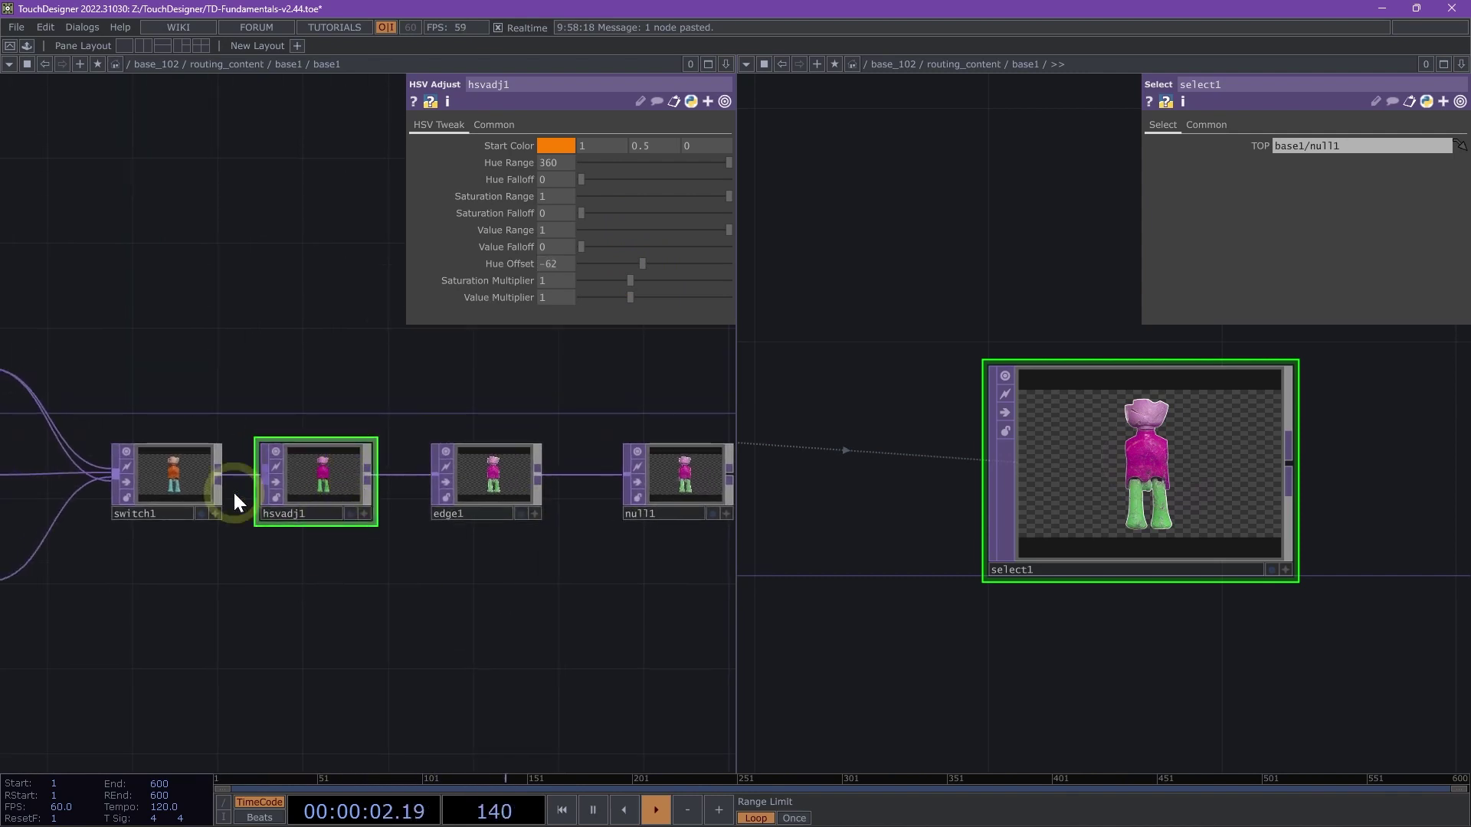